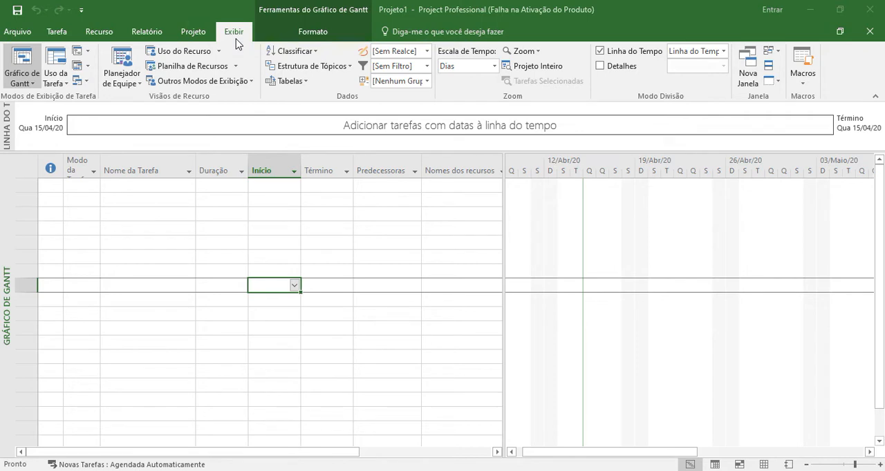
- Switch to the resource sheet and enter a person's first name as the first resource
{"action": "left_click", "coordinate": [205, 69]}
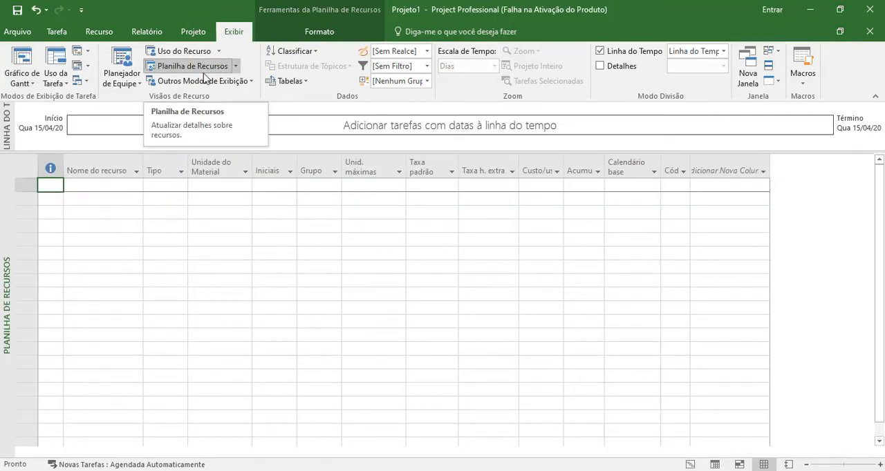
{"action": "left_click", "coordinate": [81, 186]}
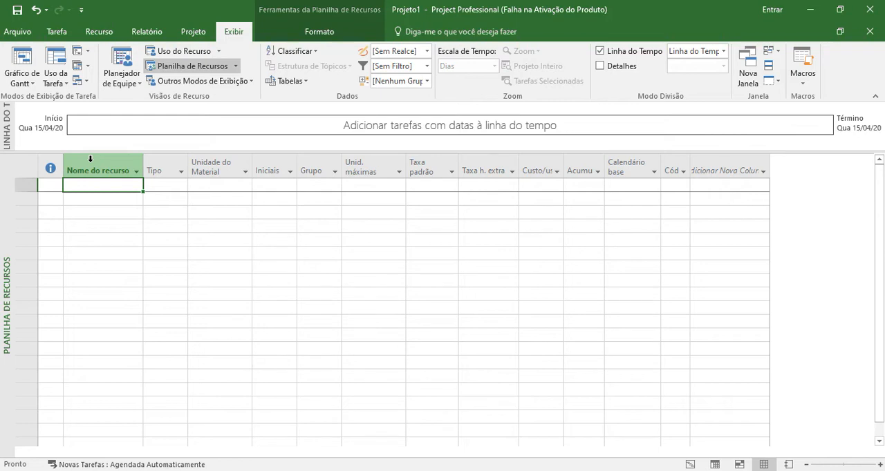
{"action": "type", "text": "Jo"}
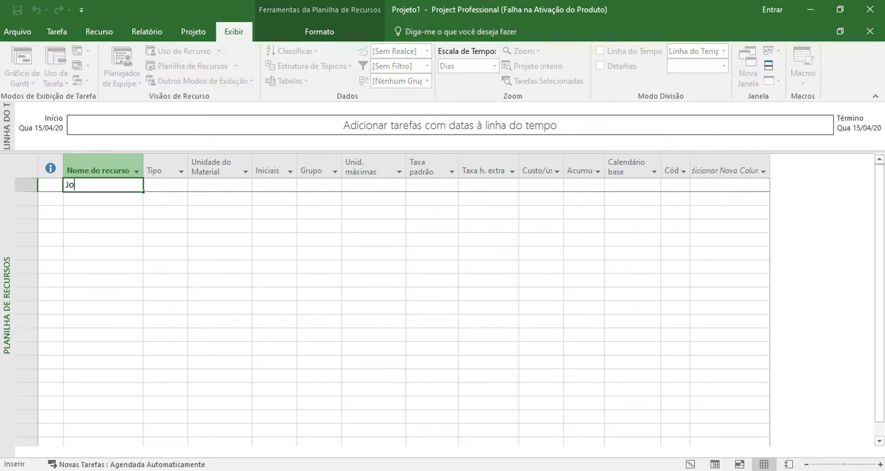
{"action": "key", "text": "BackSpace"}
{"action": "key", "text": "BackSpace"}
{"action": "type", "text": "Pedro"}
{"action": "key", "text": "Return"}
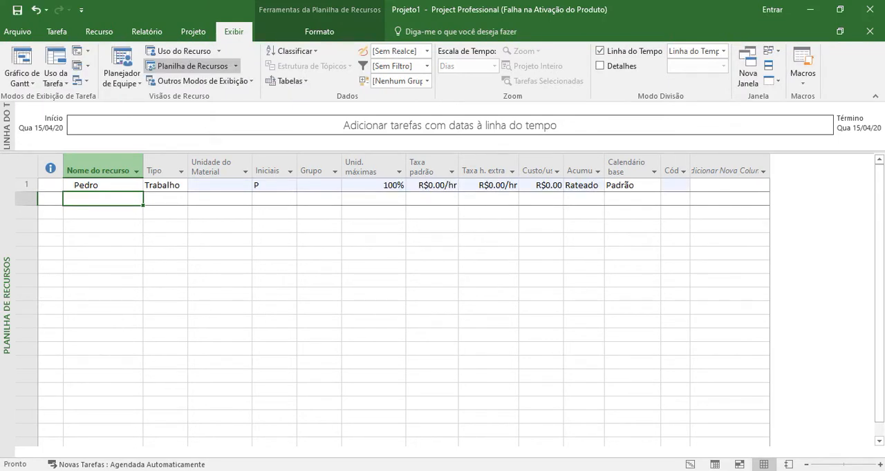
- Add the resources Carpinteiro and Equipe de Impermeabilização in the next two rows
{"action": "type", "text": "Car"}
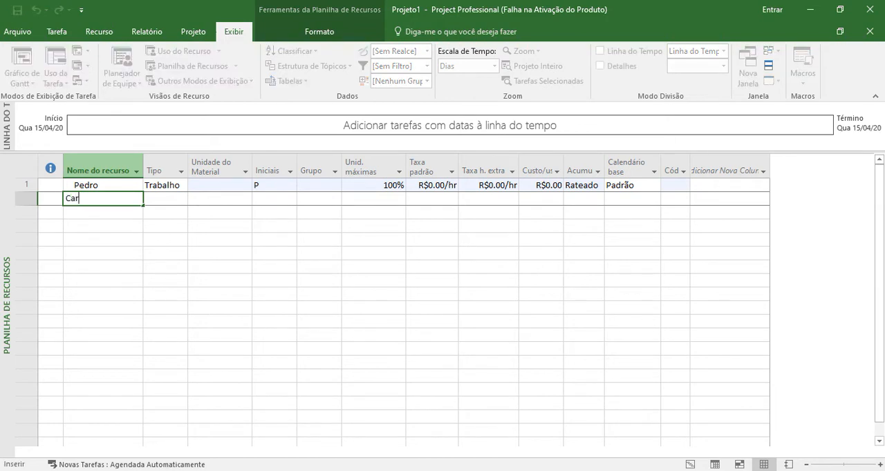
{"action": "type", "text": "pinteiro"}
{"action": "key", "text": "Return"}
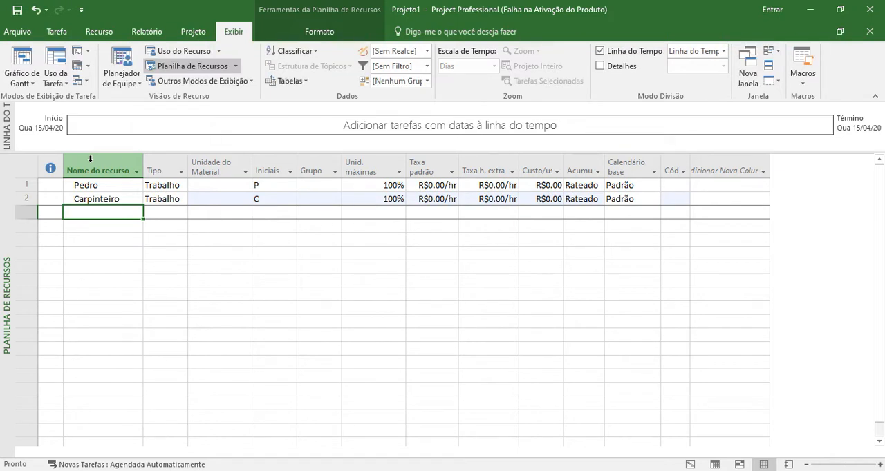
{"action": "type", "text": "Equ"}
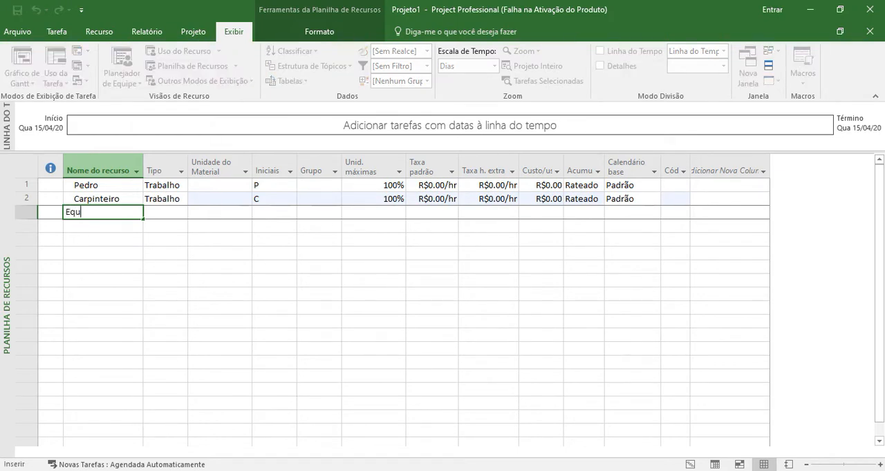
{"action": "type", "text": "ipe de Impermea"}
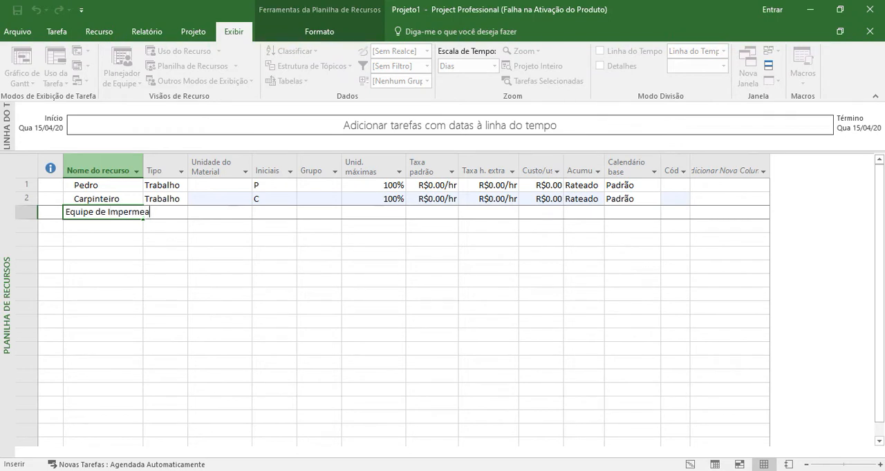
{"action": "type", "text": "bilização"}
{"action": "key", "text": "Return"}
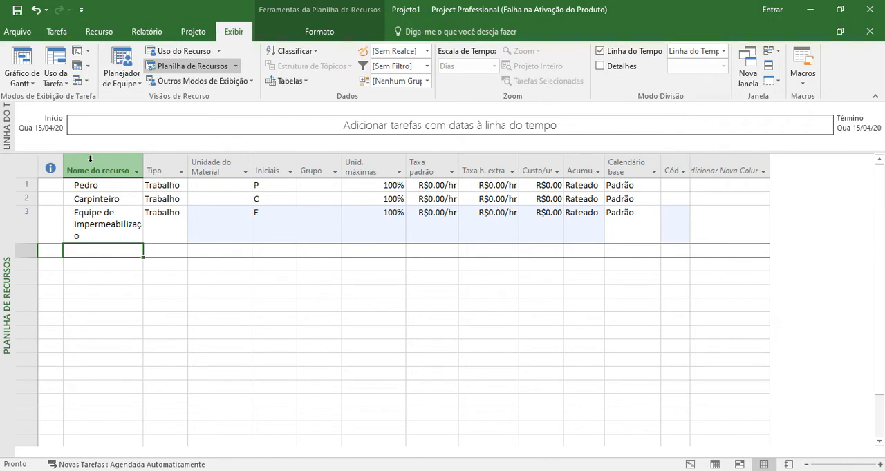
- Clear the names of all three resources and name the first one Carpinteiro 1
{"action": "left_click_drag", "start_coordinate": [94, 186], "coordinate": [93, 220]}
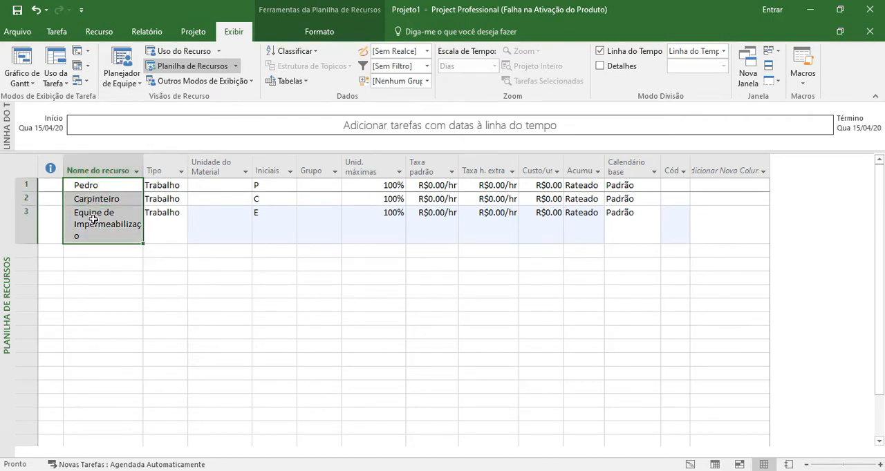
{"action": "key", "text": "Delete"}
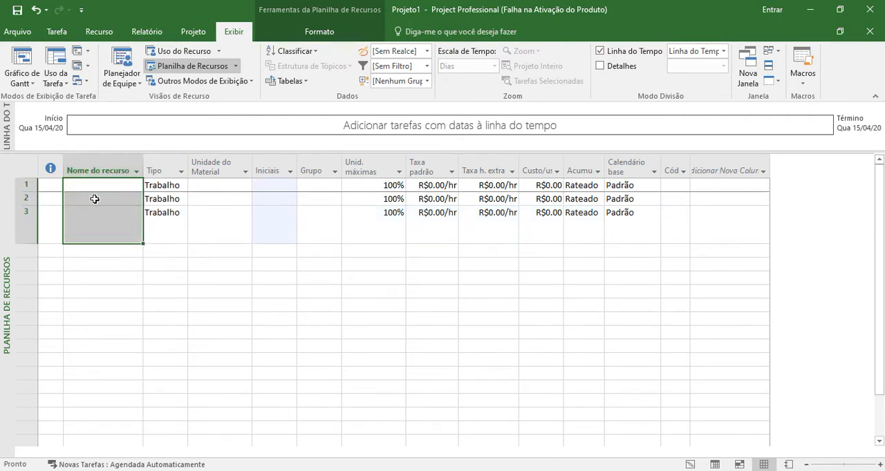
{"action": "left_click", "coordinate": [98, 184]}
{"action": "left_click", "coordinate": [97, 187]}
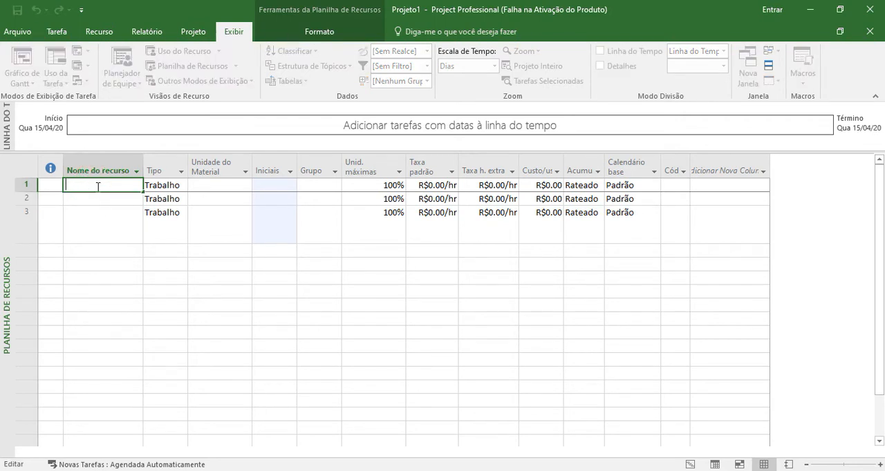
{"action": "type", "text": "Carpinteiro 1"}
{"action": "key", "text": "Return"}
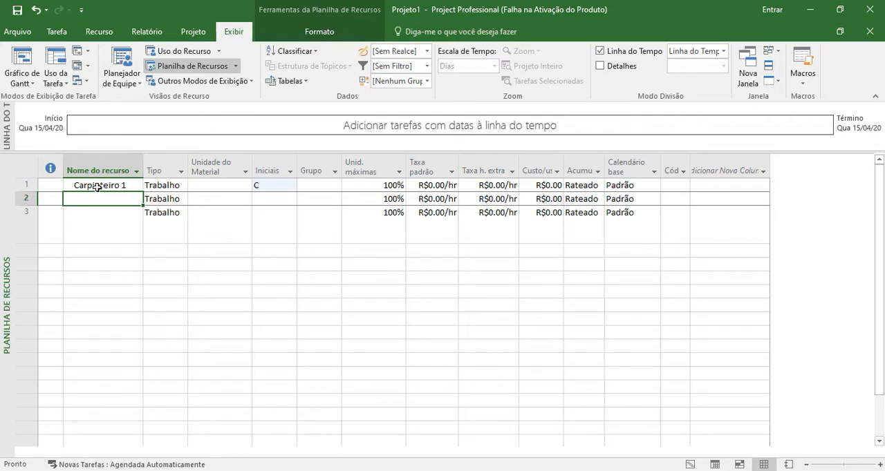
- Review the resource types offered for Carpinteiro 1 and choose Trabalho
{"action": "key", "text": "Up"}
{"action": "key", "text": "Right"}
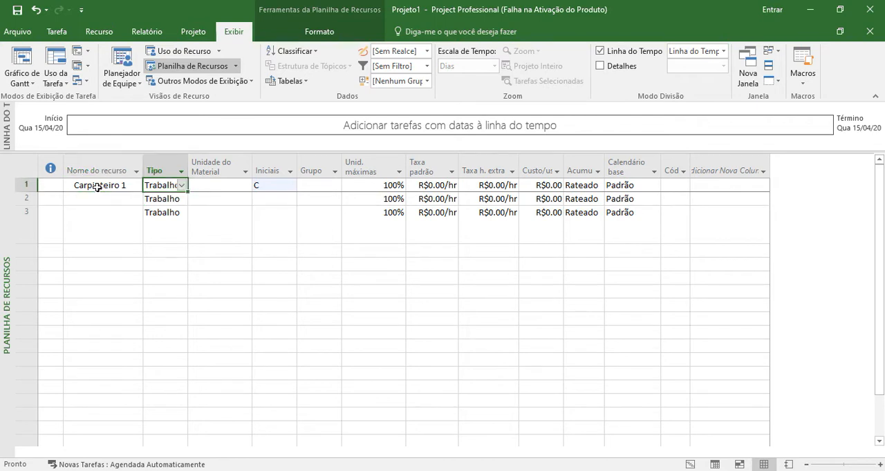
{"action": "left_click", "coordinate": [182, 186]}
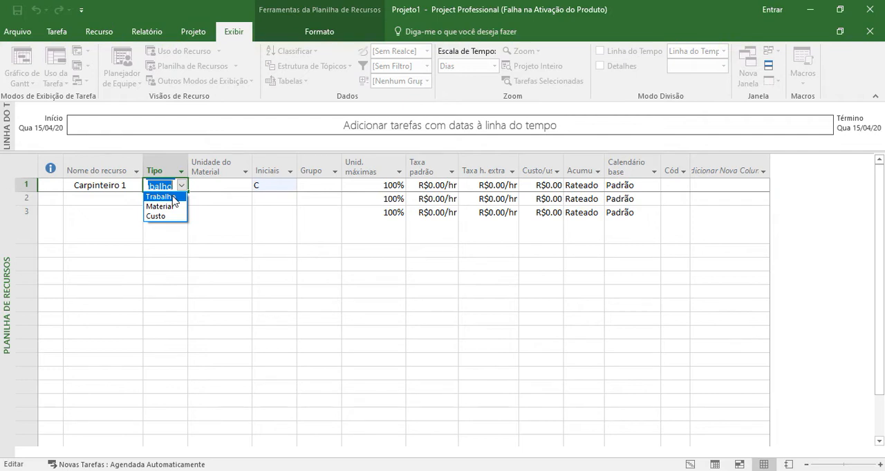
{"action": "left_click", "coordinate": [173, 198]}
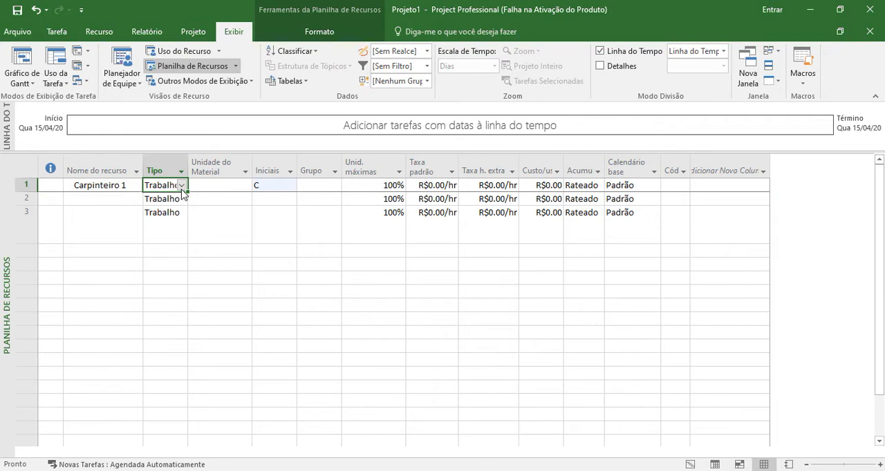
{"action": "left_click", "coordinate": [181, 186]}
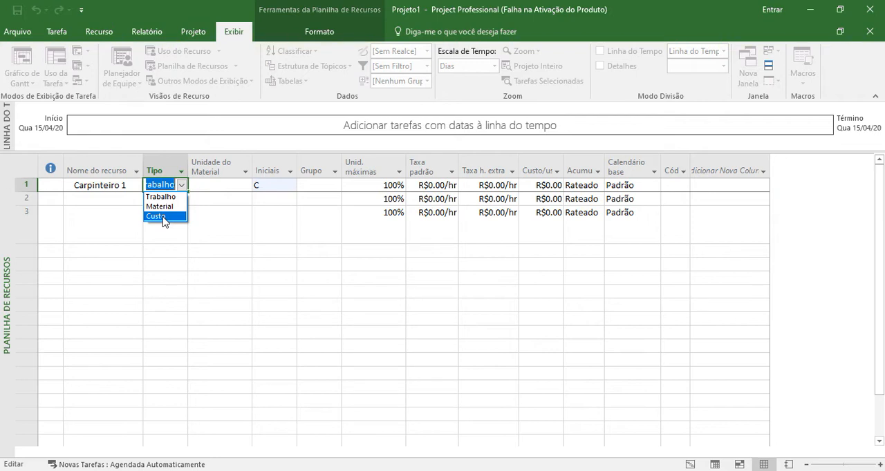
{"action": "left_click", "coordinate": [160, 197]}
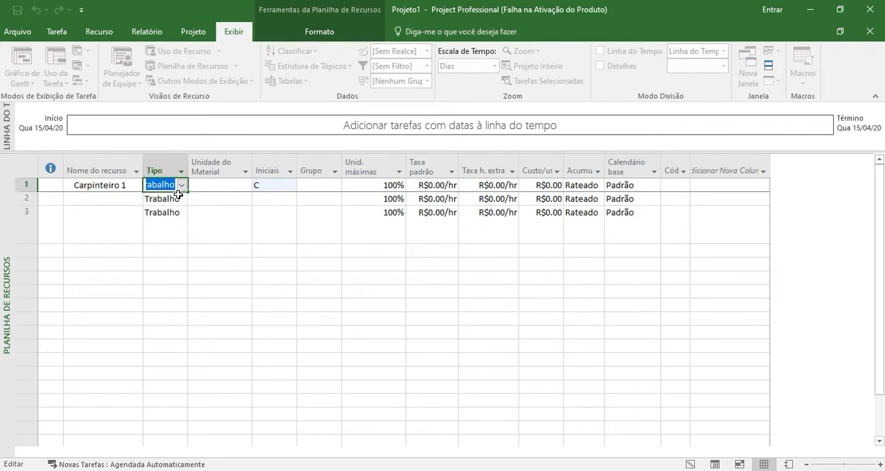
{"action": "left_click", "coordinate": [181, 197]}
{"action": "left_click_drag", "start_coordinate": [154, 217], "coordinate": [158, 198]}
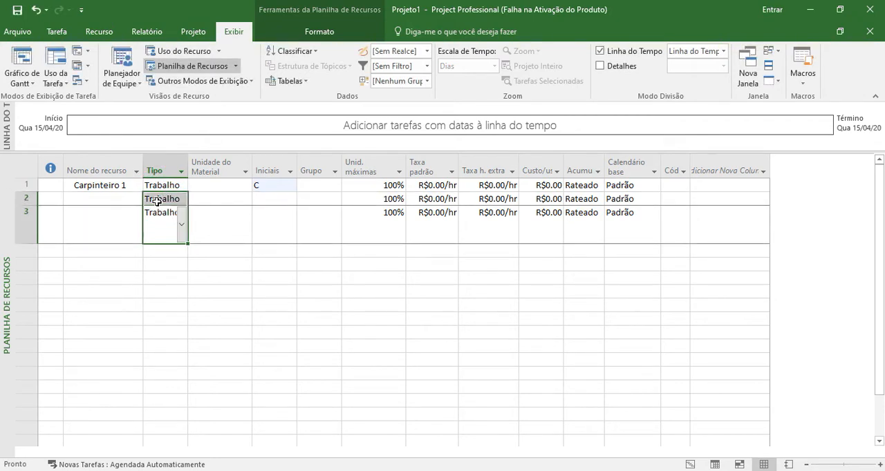
- Enter C as the initials of the Carpinteiro 1 resource
{"action": "left_click", "coordinate": [197, 182]}
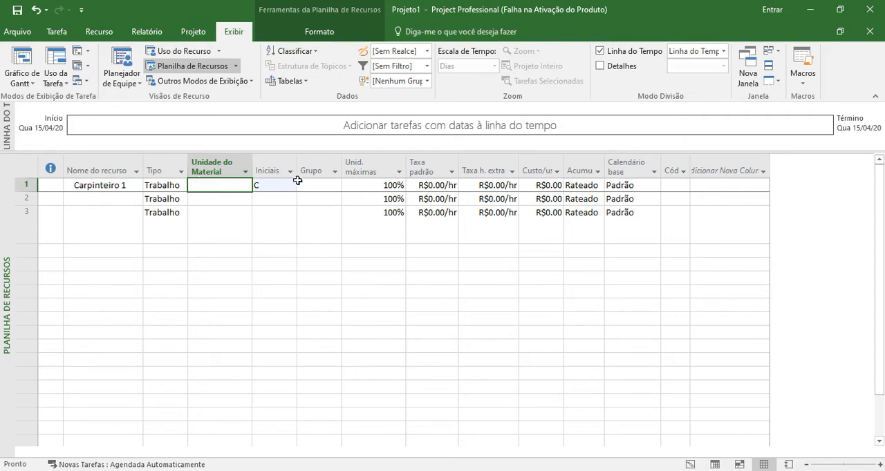
{"action": "left_click", "coordinate": [278, 164]}
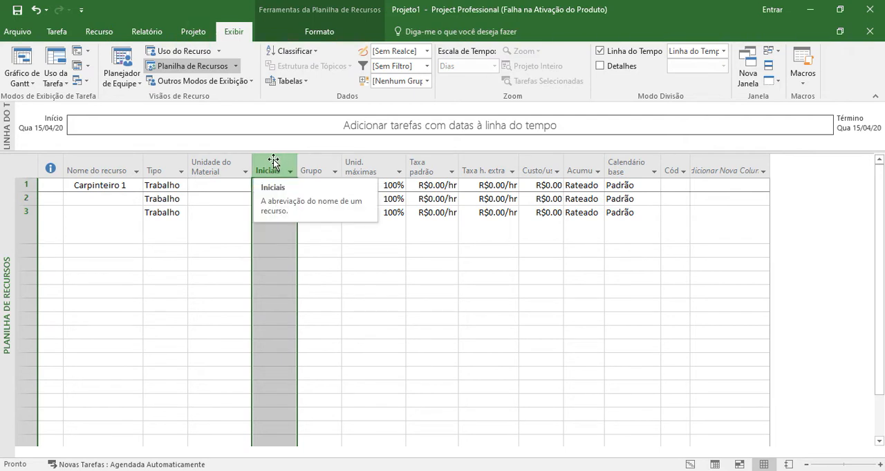
{"action": "type", "text": "C"}
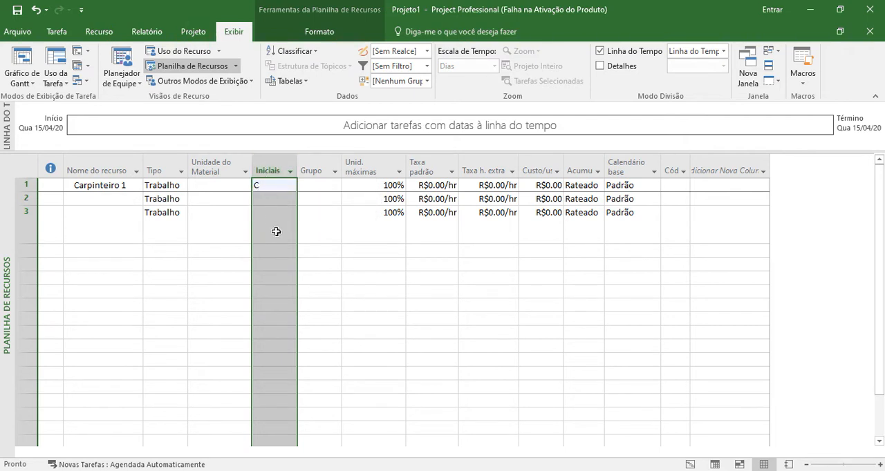
{"action": "left_click", "coordinate": [264, 186]}
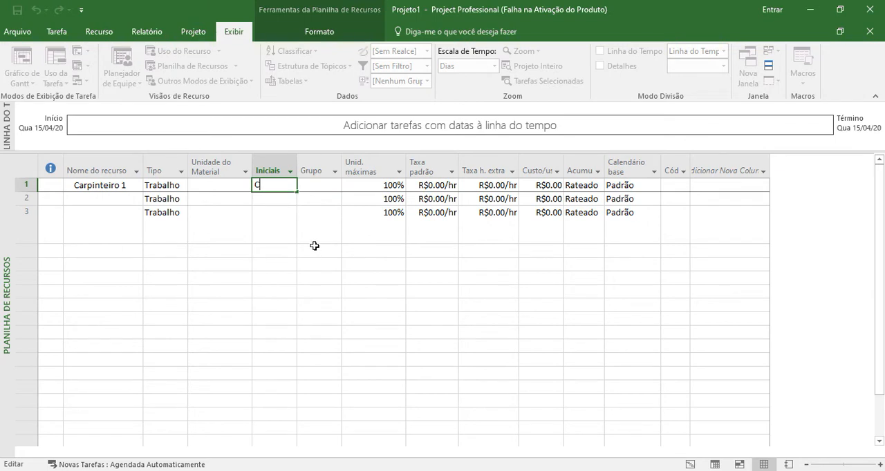
{"action": "key", "text": "Return"}
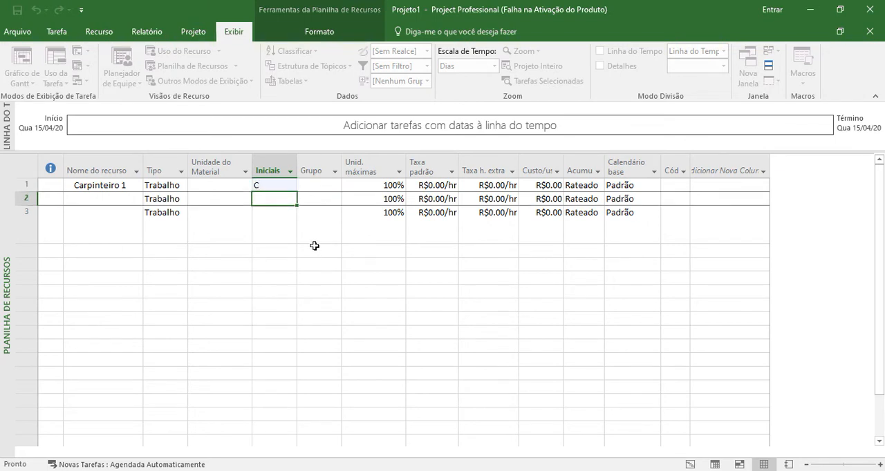
{"action": "key", "text": "Up"}
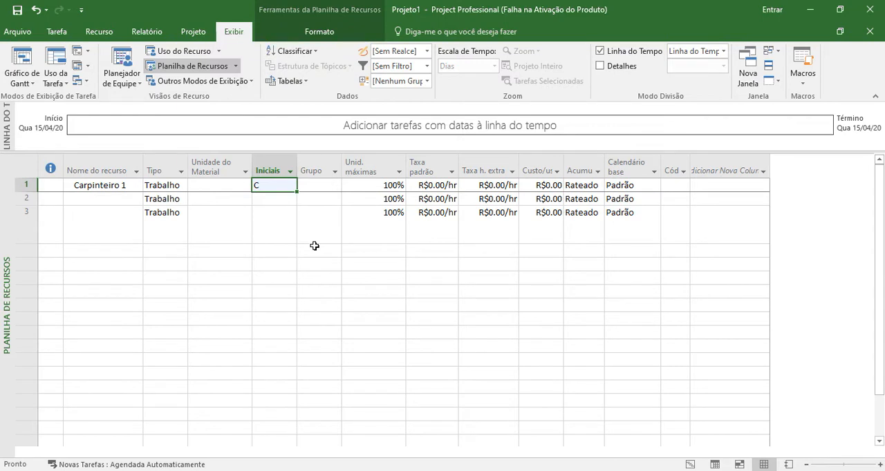
- Assign Carpinteiro 1 to the group Estrutura de Concreto
{"action": "left_click", "coordinate": [317, 168]}
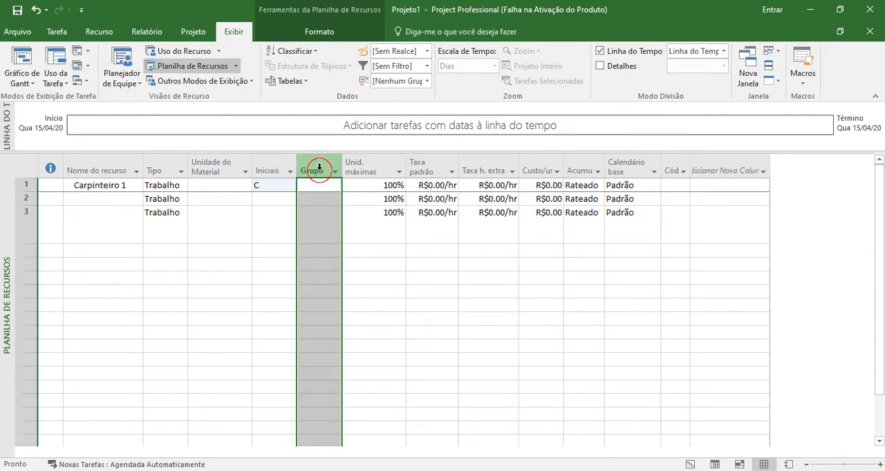
{"action": "left_click", "coordinate": [324, 187]}
{"action": "left_click", "coordinate": [323, 187]}
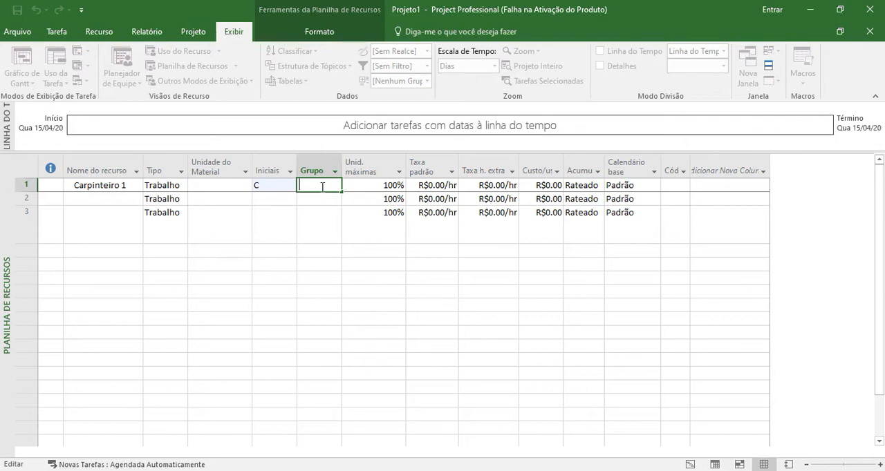
{"action": "type", "text": "Estru"}
{"action": "type", "text": "tura de Concreto"}
{"action": "key", "text": "Return"}
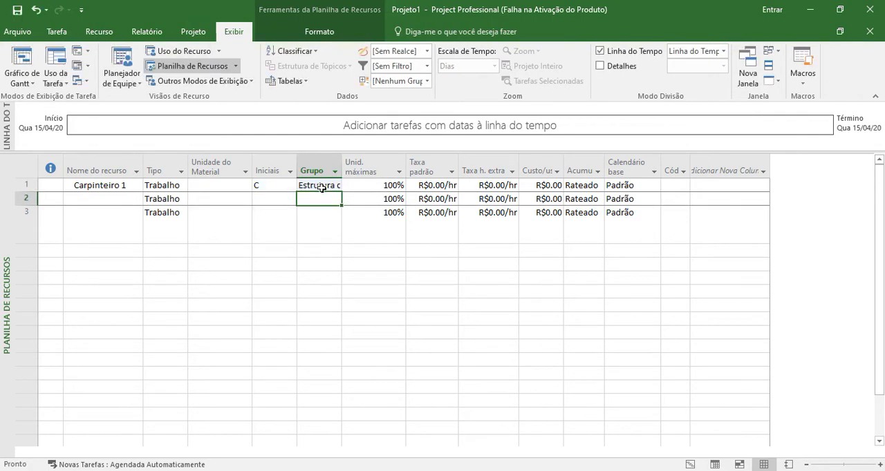
- Set the maximum units of Carpinteiro 1 to 400%
{"action": "double_click", "coordinate": [363, 186]}
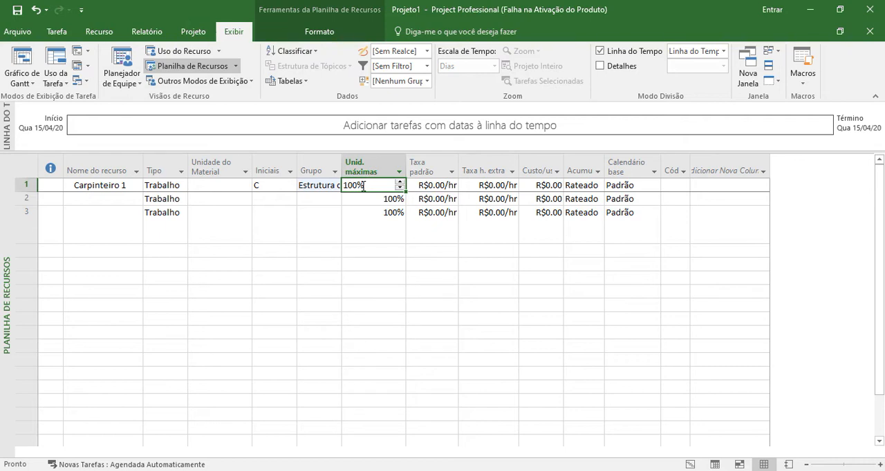
{"action": "key", "text": "BackSpace"}
{"action": "type", "text": "400"}
{"action": "key", "text": "Return"}
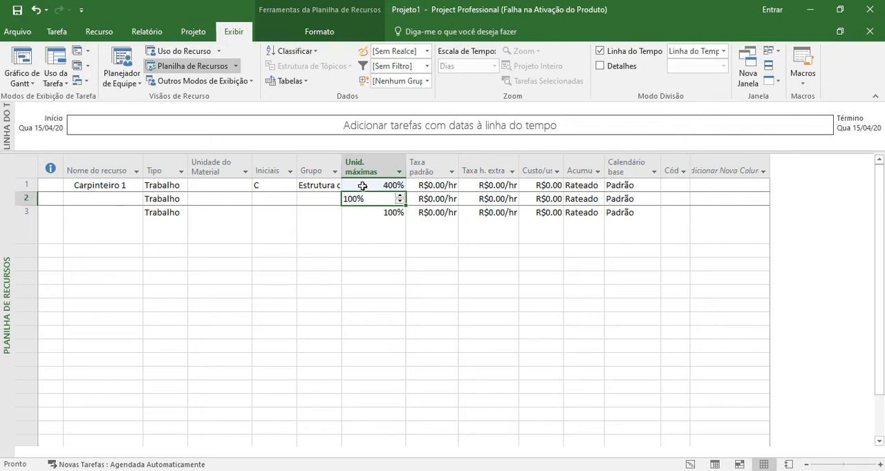
- Set the standard rate of Carpinteiro 1 to 120/dia and widen the Taxa padrão column to fit the value
{"action": "left_click", "coordinate": [414, 186]}
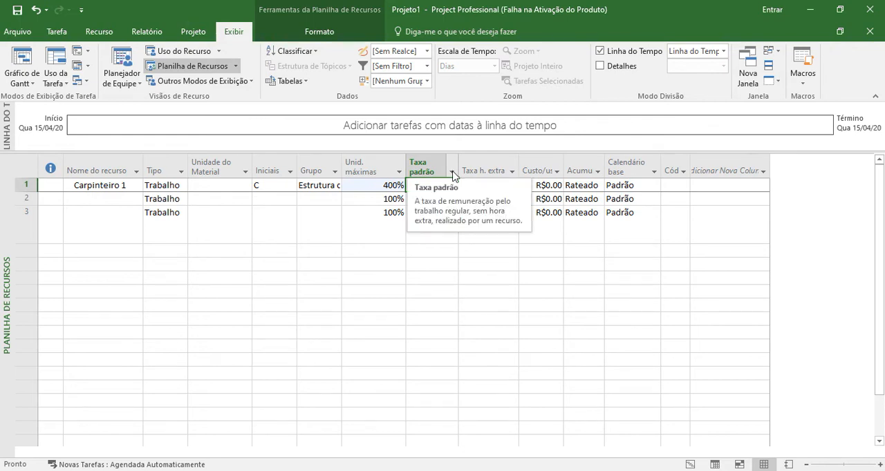
{"action": "left_click", "coordinate": [452, 172]}
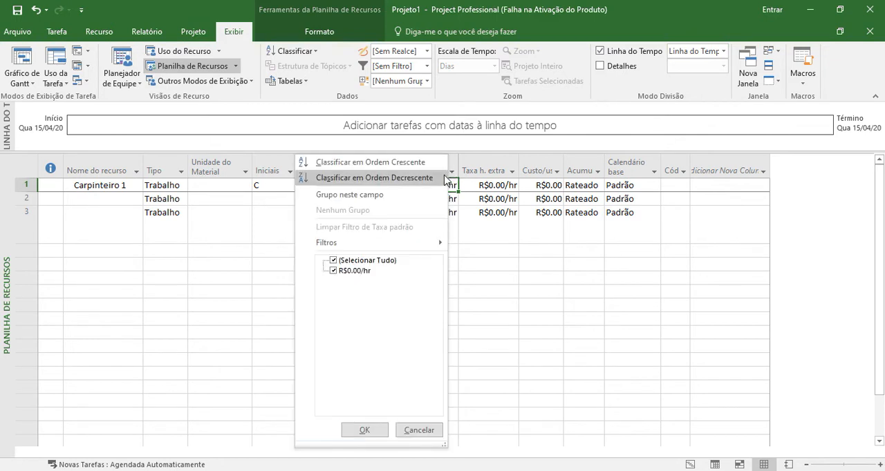
{"action": "left_click", "coordinate": [451, 174]}
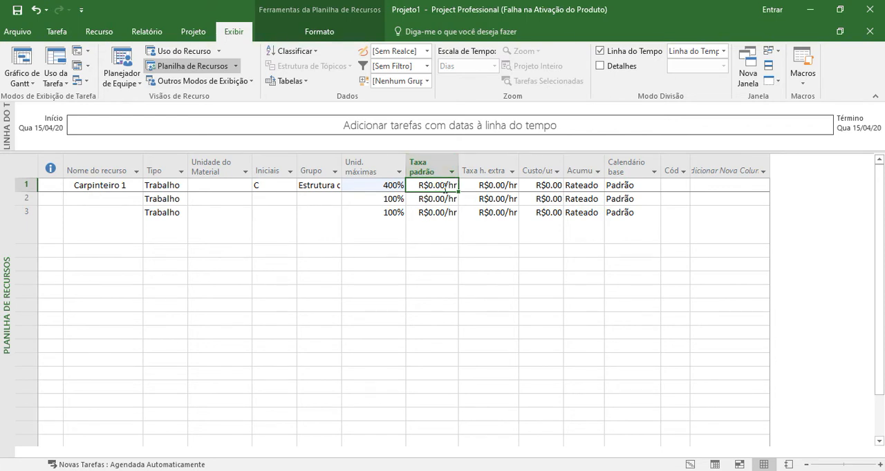
{"action": "type", "text": "120/dia"}
{"action": "key", "text": "Return"}
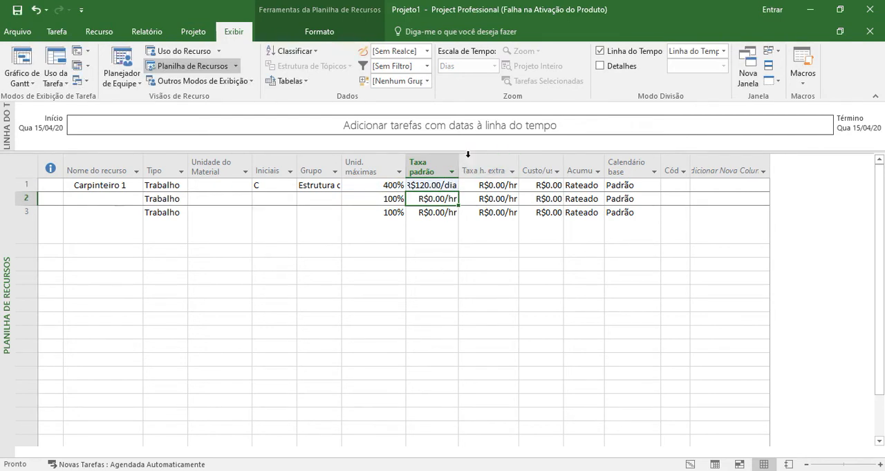
{"action": "left_click_drag", "start_coordinate": [458, 166], "coordinate": [467, 167]}
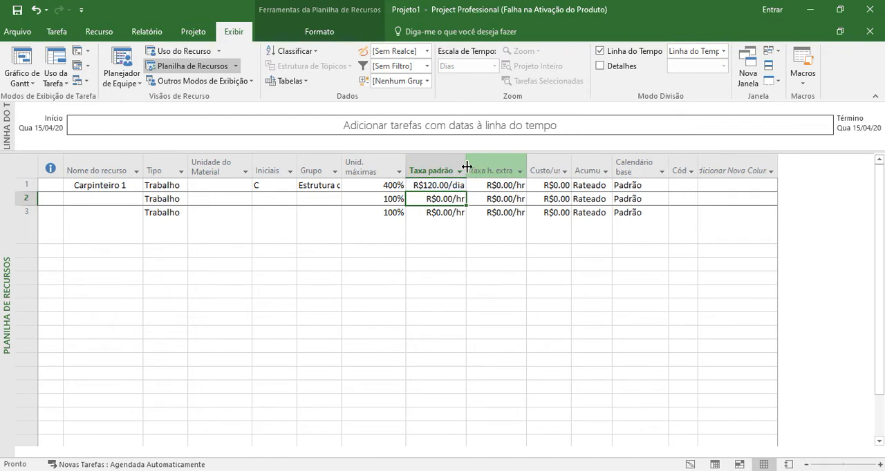
- Set the standard rate of Carpinteiro 1 to 4200/mes
{"action": "left_click", "coordinate": [420, 186]}
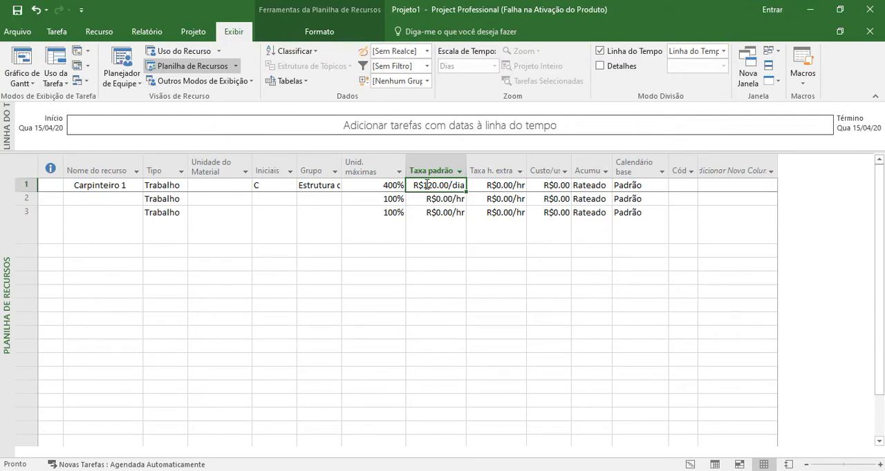
{"action": "type", "text": "4200"}
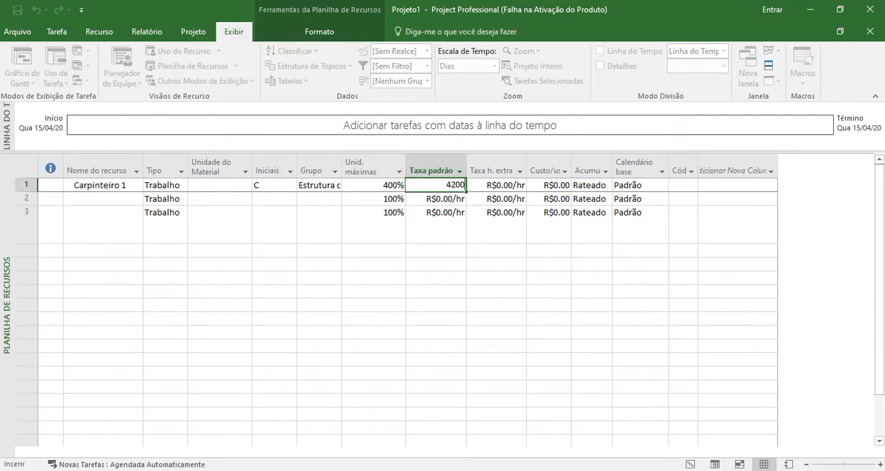
{"action": "type", "text": "/mes"}
{"action": "key", "text": "Return"}
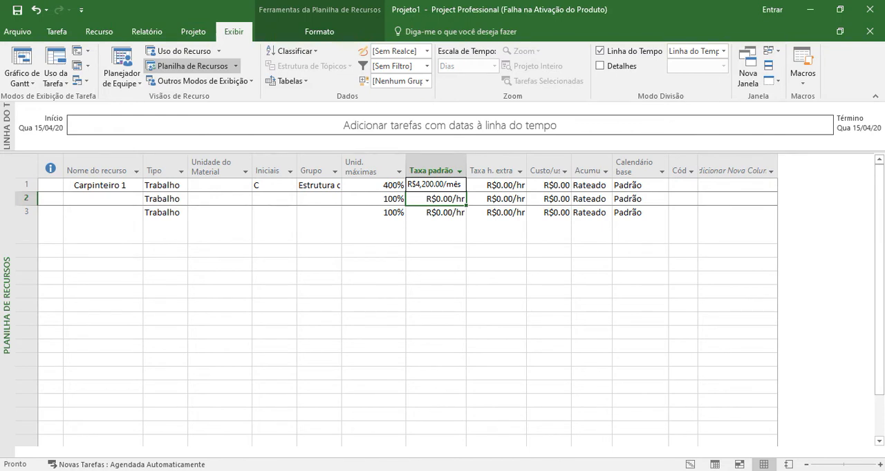
- Clear the standard rate of Carpinteiro 1
{"action": "left_click", "coordinate": [417, 188]}
{"action": "key", "text": "Delete"}
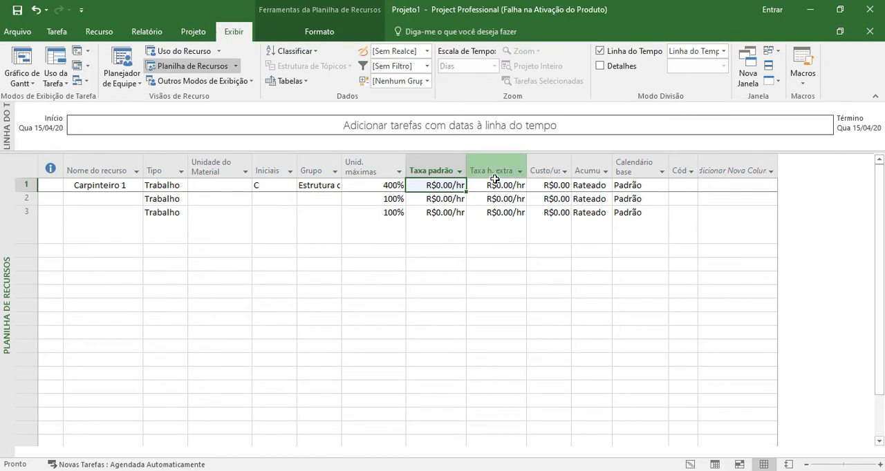
- Widen the Custo/uso and Acumular columns so that their headings fit
{"action": "left_click", "coordinate": [497, 168]}
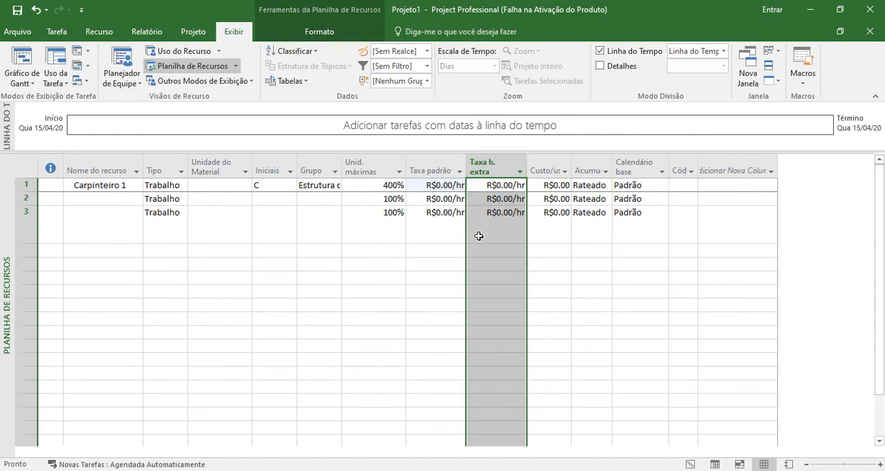
{"action": "left_click_drag", "start_coordinate": [573, 168], "coordinate": [583, 162]}
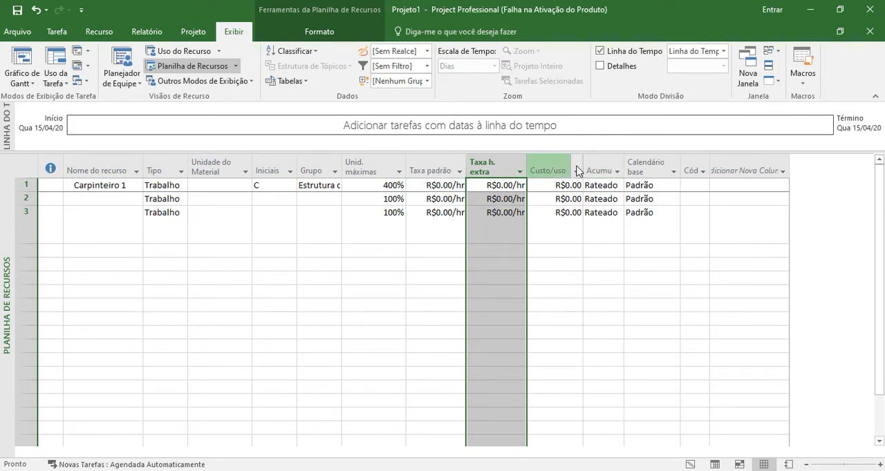
{"action": "left_click", "coordinate": [541, 161]}
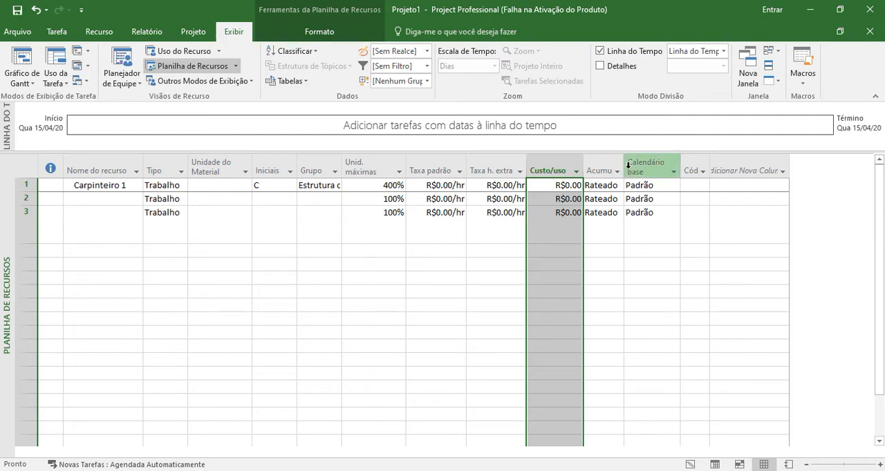
{"action": "left_click_drag", "start_coordinate": [624, 165], "coordinate": [636, 171]}
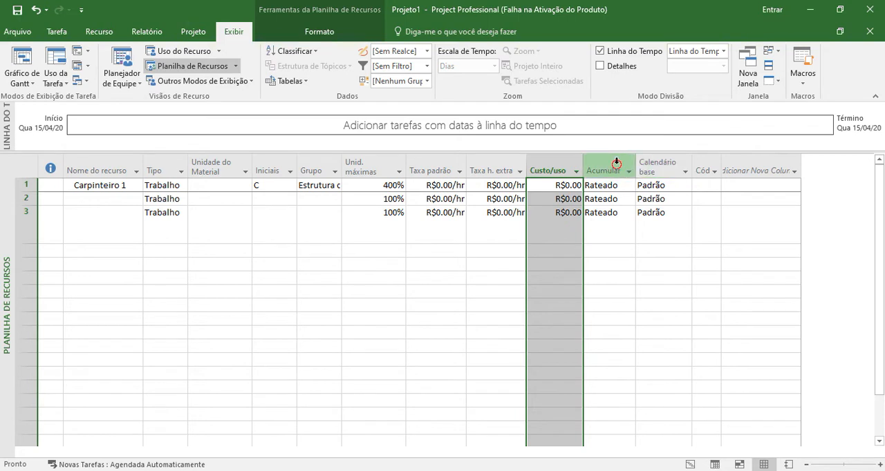
{"action": "left_click", "coordinate": [616, 170]}
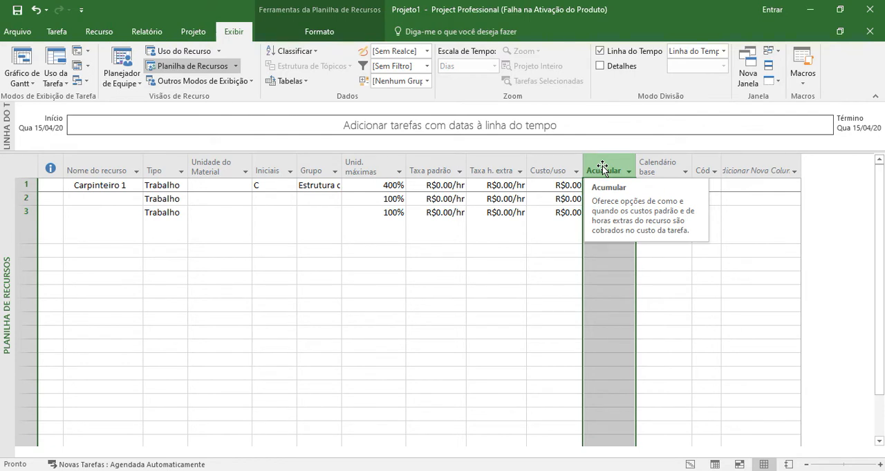
- Try the Início and Rateado accrual options for Carpinteiro 1, ending on Início
{"action": "left_click", "coordinate": [607, 185]}
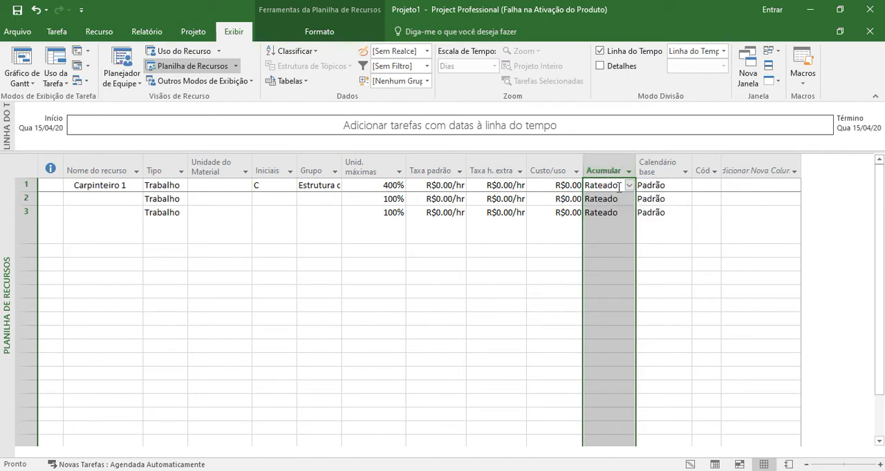
{"action": "left_click", "coordinate": [628, 186]}
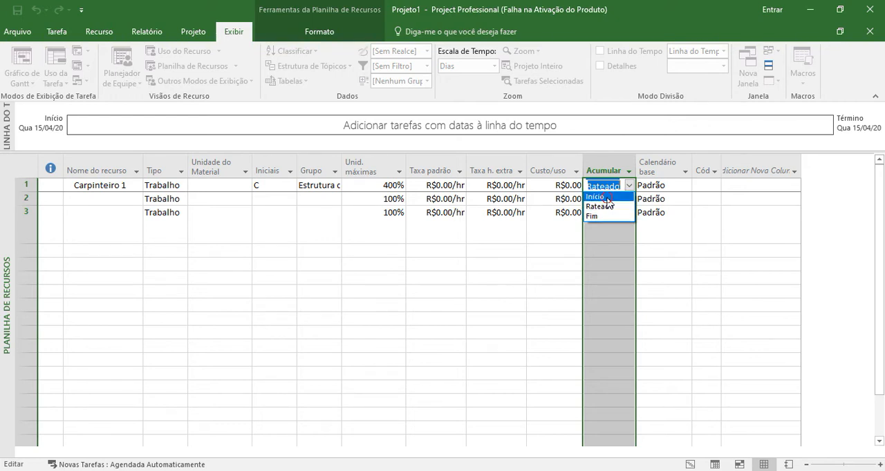
{"action": "left_click", "coordinate": [607, 197]}
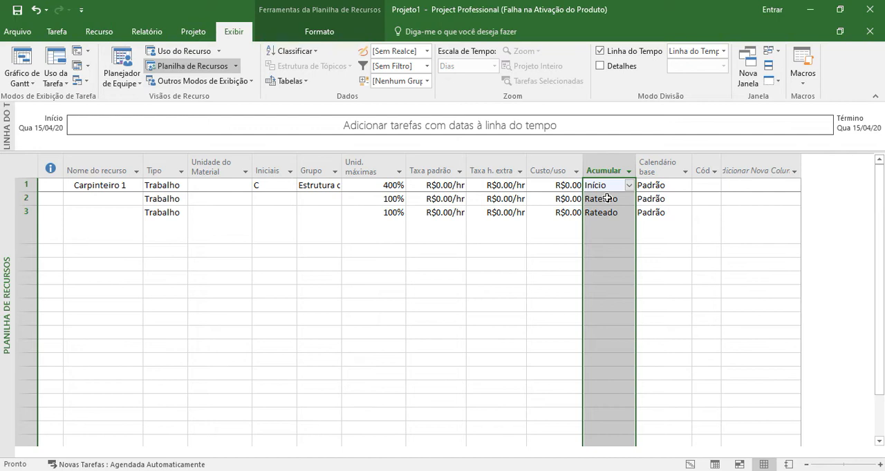
{"action": "left_click", "coordinate": [629, 185]}
{"action": "left_click", "coordinate": [612, 200]}
{"action": "left_click", "coordinate": [629, 186]}
{"action": "left_click", "coordinate": [602, 209]}
{"action": "left_click", "coordinate": [628, 186]}
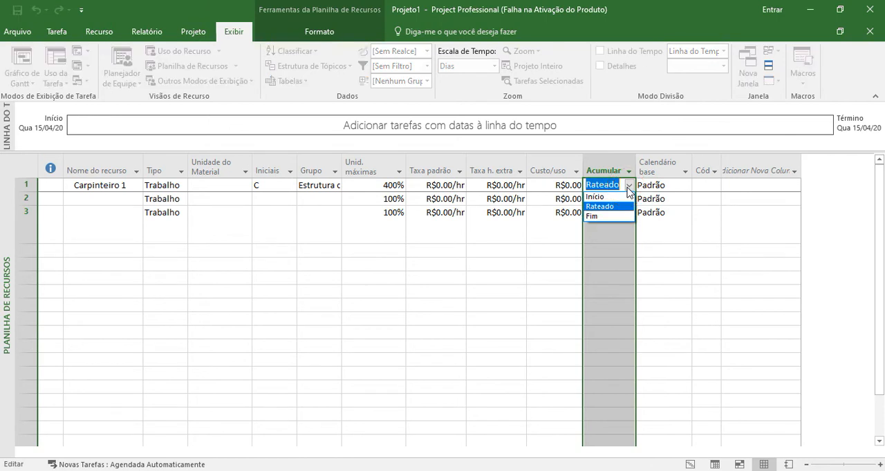
{"action": "left_click", "coordinate": [617, 198]}
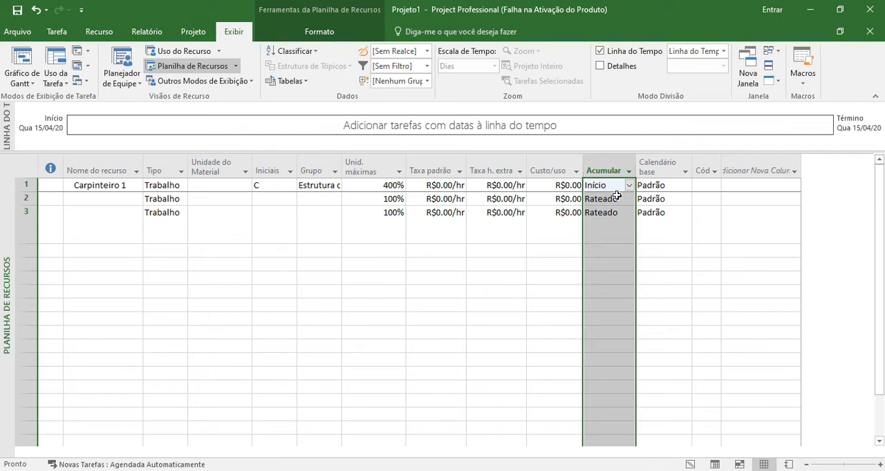
{"action": "left_click", "coordinate": [629, 185]}
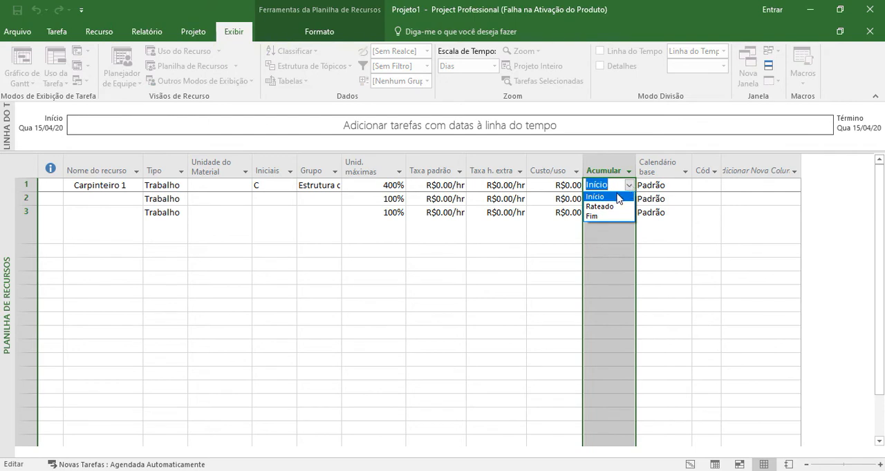
{"action": "left_click", "coordinate": [618, 197]}
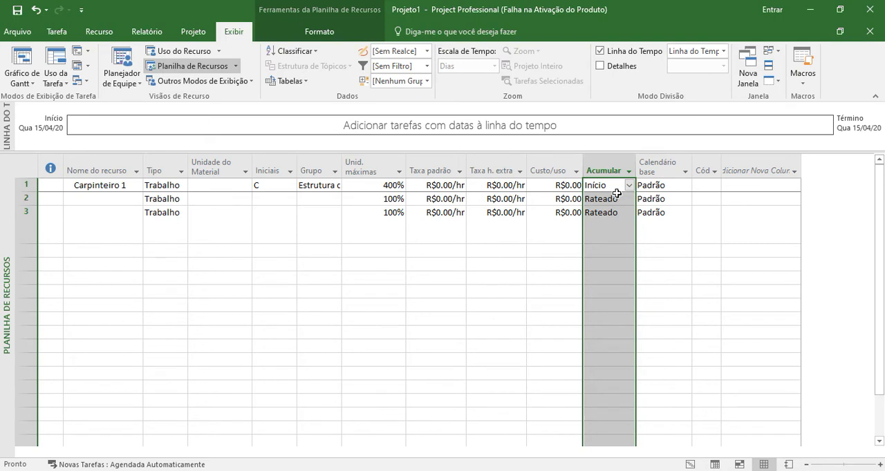
- Set the accrual option of Carpinteiro 1 to Fim
{"action": "left_click", "coordinate": [600, 214]}
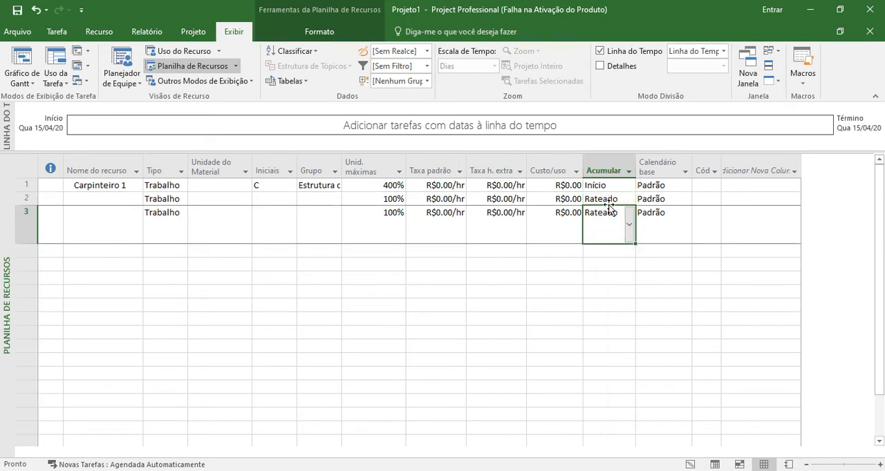
{"action": "left_click", "coordinate": [600, 185]}
{"action": "left_click", "coordinate": [628, 185]}
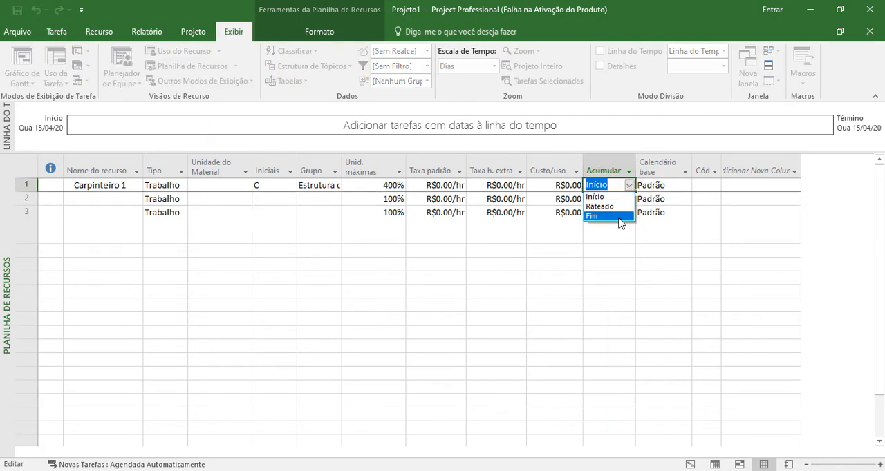
{"action": "left_click", "coordinate": [619, 216]}
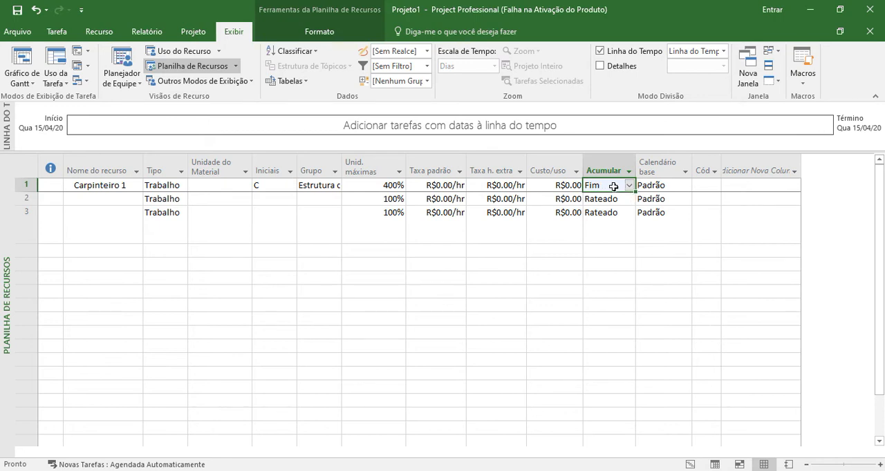
- Set the accrual option of Carpinteiro 1 to Rateado
{"action": "left_click", "coordinate": [629, 186]}
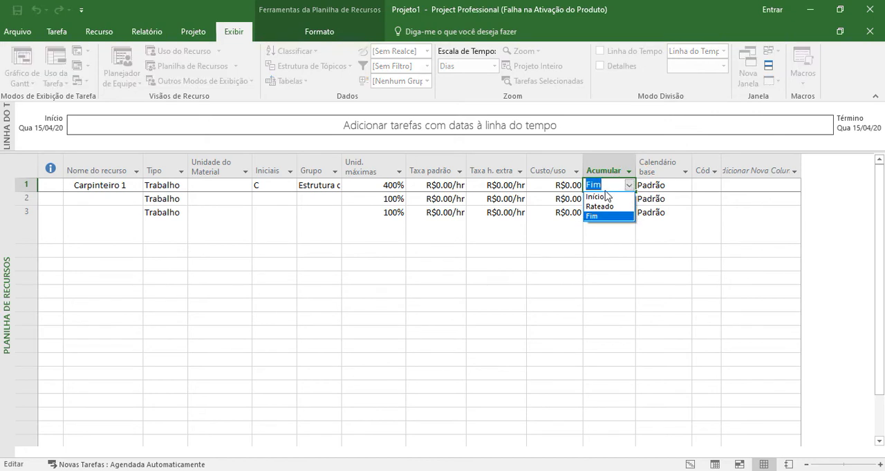
{"action": "left_click", "coordinate": [606, 207]}
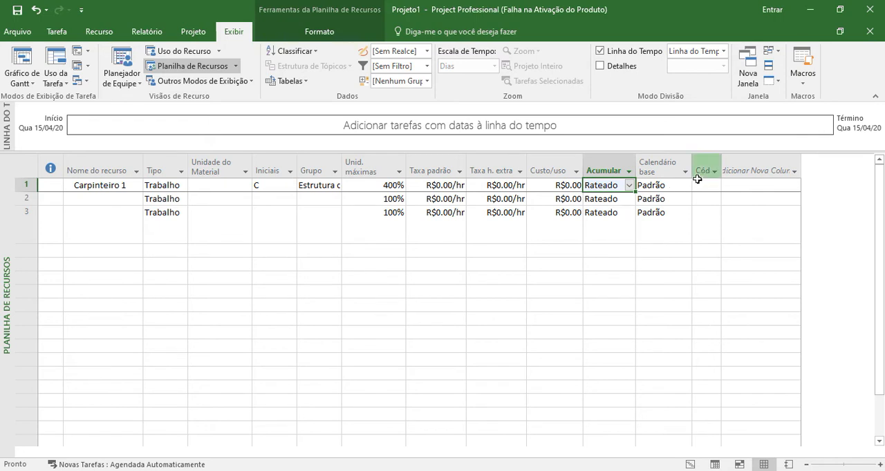
{"action": "left_click", "coordinate": [665, 170]}
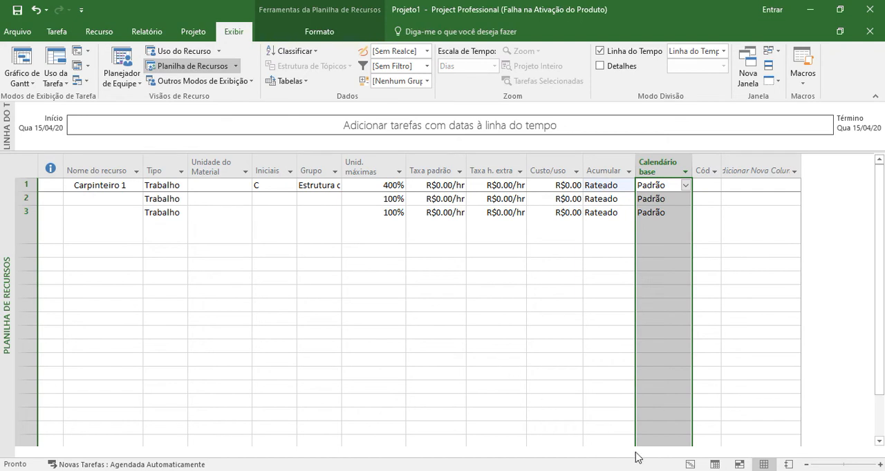
{"action": "left_click", "coordinate": [813, 459]}
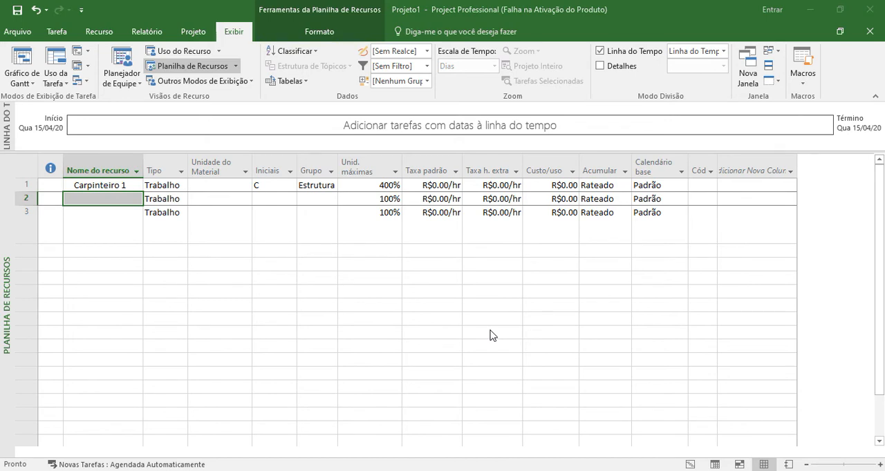
- Add a second resource named Ajudante 1 below Carpinteiro 1
{"action": "left_click", "coordinate": [109, 196]}
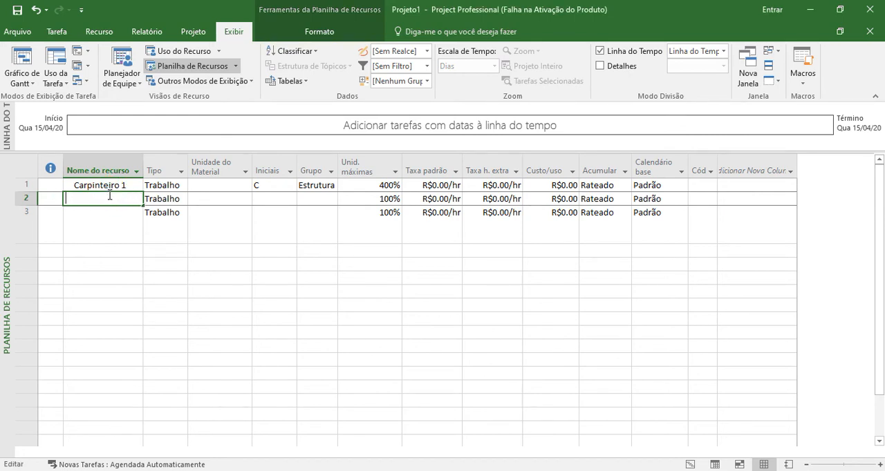
{"action": "type", "text": "Ajudante 1"}
{"action": "key", "text": "Return"}
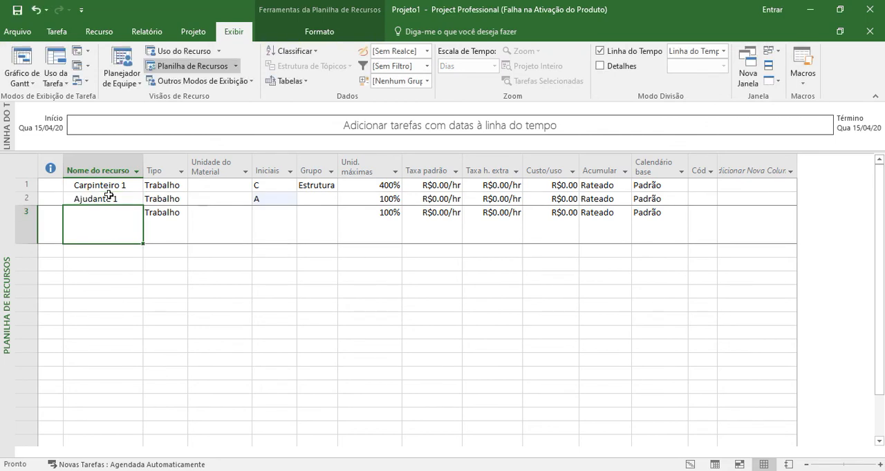
- Enter AJ as the initials of the Ajudante 1 resource
{"action": "key", "text": "Up"}
{"action": "key", "text": "Right"}
{"action": "key", "text": "Right"}
{"action": "key", "text": "Right"}
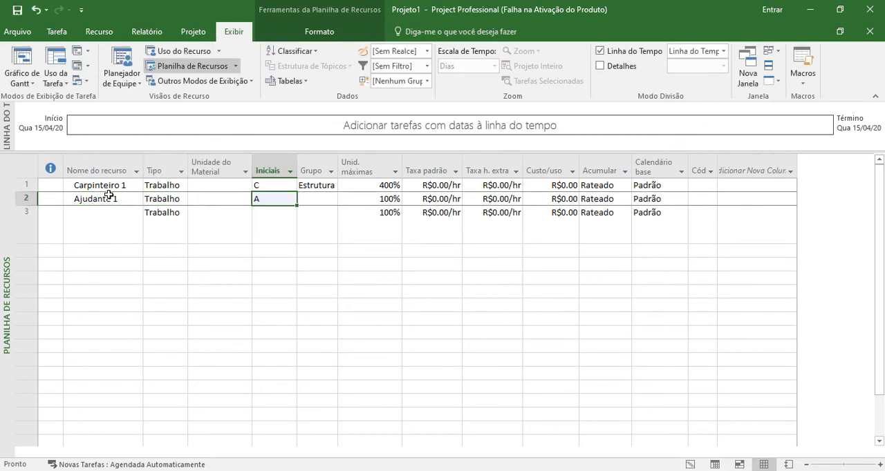
{"action": "type", "text": "AJ"}
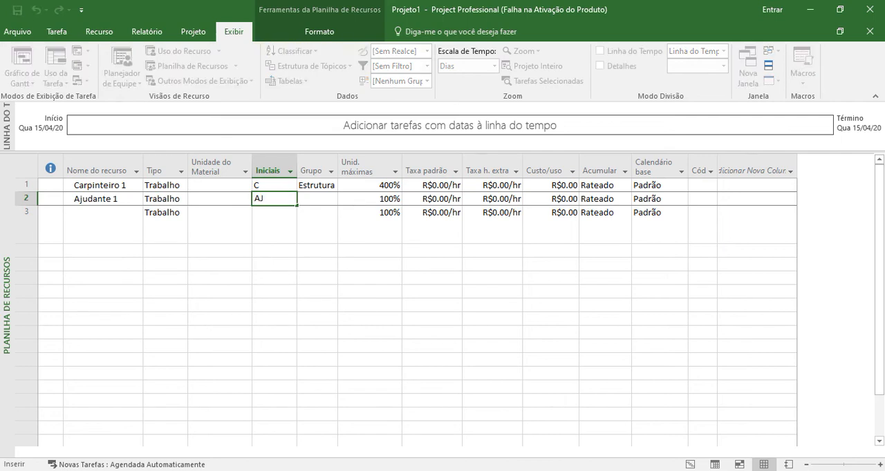
{"action": "key", "text": "Return"}
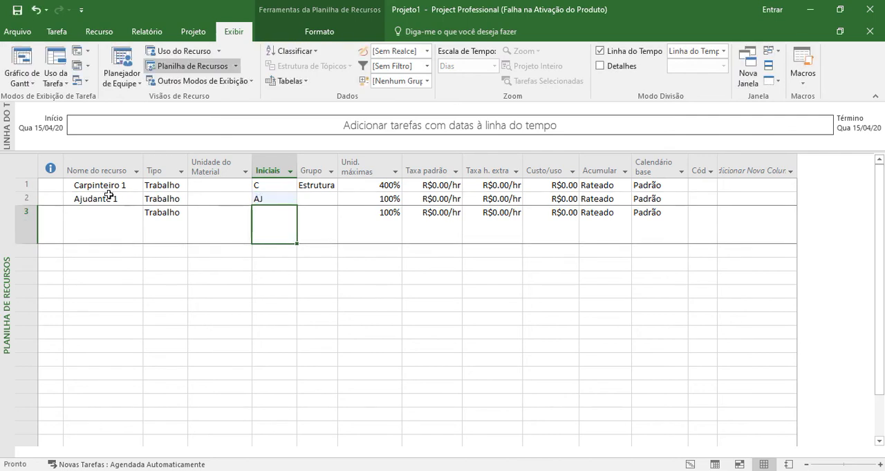
- Assign Ajudante 1 to the group Estrutura
{"action": "key", "text": "Up"}
{"action": "key", "text": "Right"}
{"action": "type", "text": "E"}
{"action": "key", "text": "Return"}
- Set the maximum units of Ajudante 1 to 200%
{"action": "key", "text": "Up"}
{"action": "key", "text": "Right"}
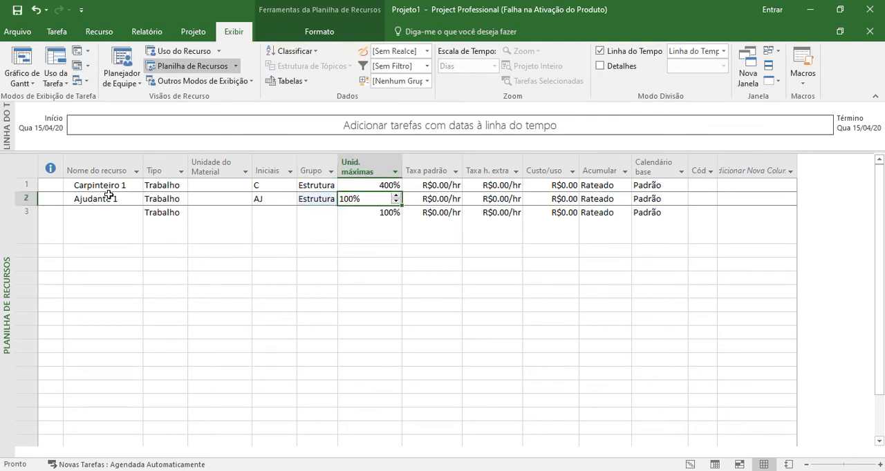
{"action": "type", "text": "200"}
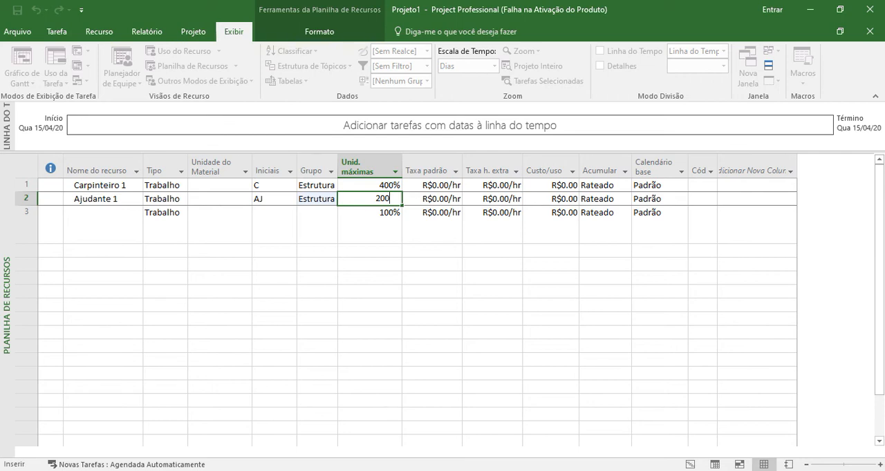
{"action": "key", "text": "Return"}
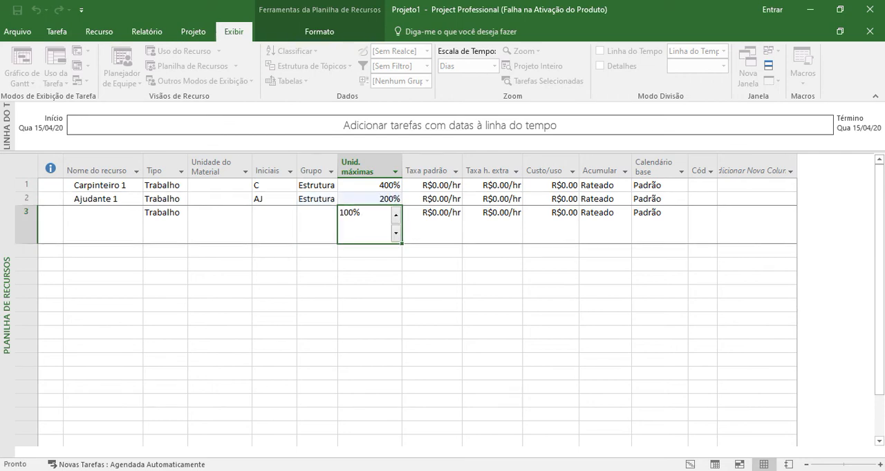
{"action": "key", "text": "Up"}
{"action": "key", "text": "Right"}
{"action": "key", "text": "Right"}
{"action": "key", "text": "Right"}
{"action": "key", "text": "Right"}
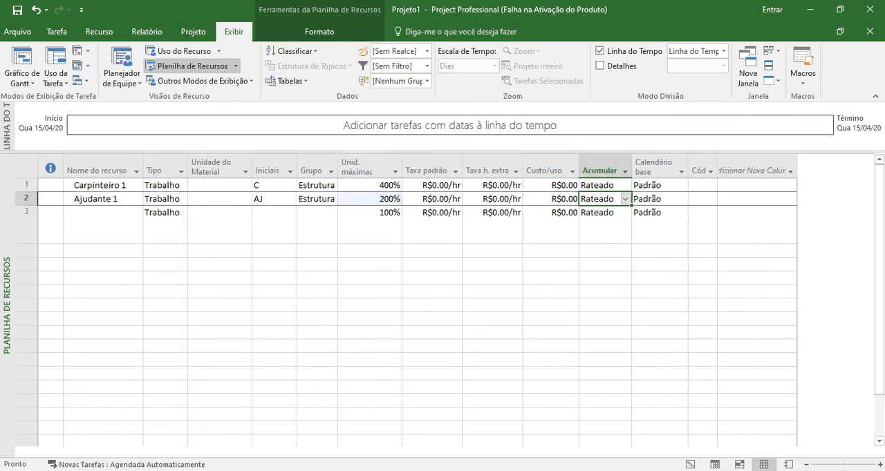
{"action": "key", "text": "Right"}
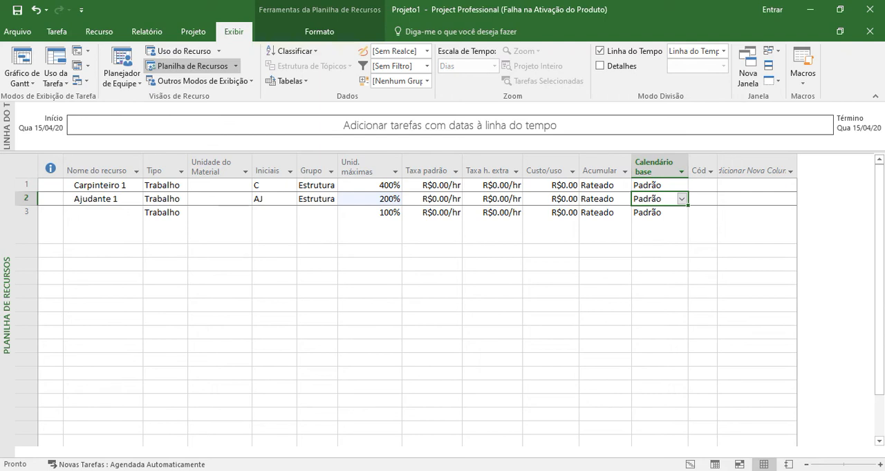
- Add a third resource named Armador below Ajudante 1
{"action": "key", "text": "Down"}
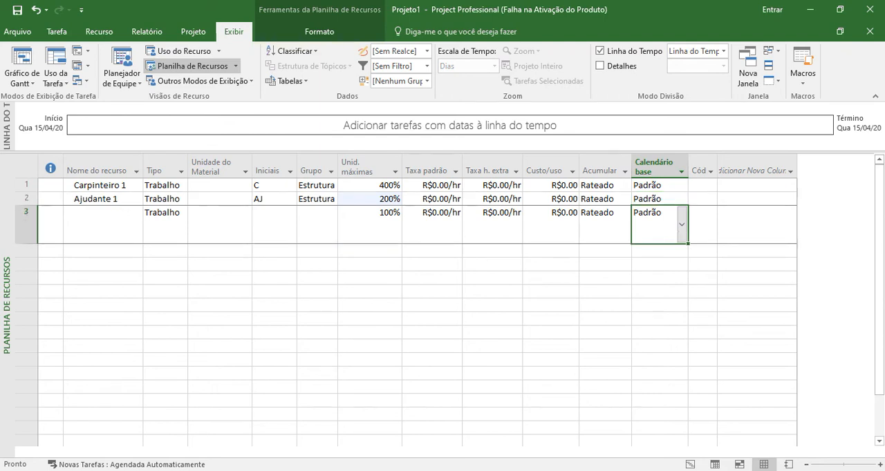
{"action": "key", "text": "Left"}
{"action": "key", "text": "Left"}
{"action": "key", "text": "Left"}
{"action": "key", "text": "Left"}
{"action": "key", "text": "Left"}
{"action": "key", "text": "Left"}
{"action": "key", "text": "Left"}
{"action": "key", "text": "Left"}
{"action": "key", "text": "Left"}
{"action": "key", "text": "Left"}
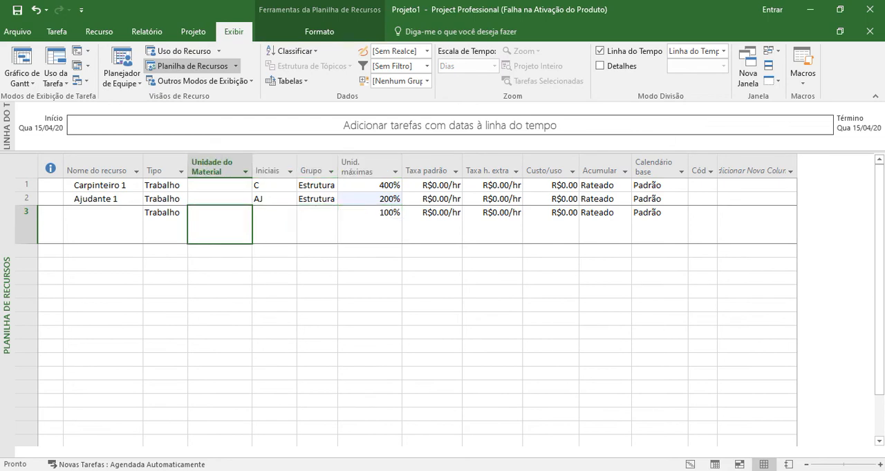
{"action": "type", "text": "Armador"}
{"action": "key", "text": "Return"}
{"action": "key", "text": "Up"}
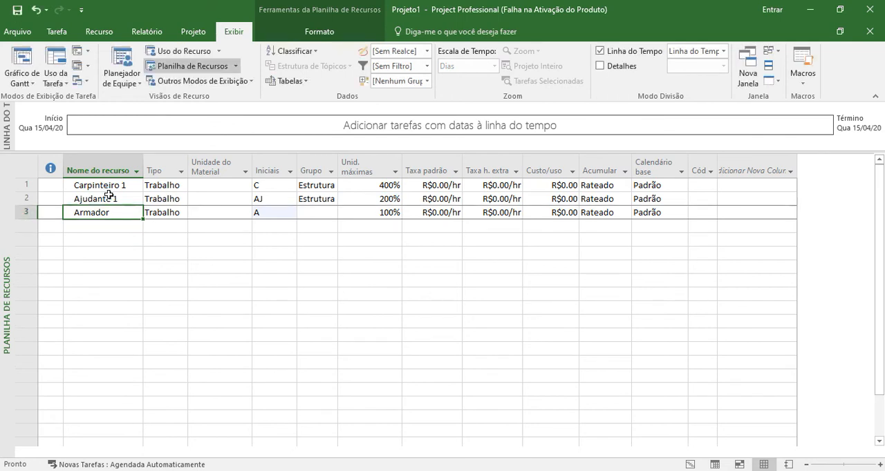
- Enter AR as the initials of the Armador resource
{"action": "key", "text": "Right"}
{"action": "key", "text": "Right"}
{"action": "key", "text": "Right"}
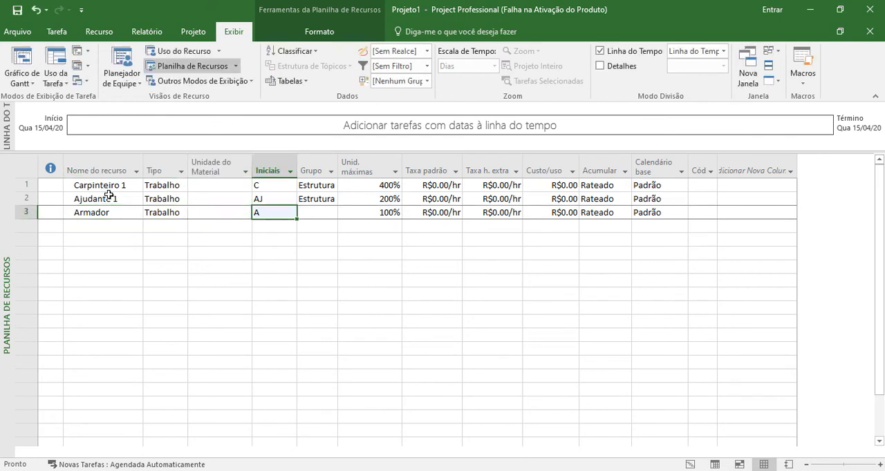
{"action": "type", "text": "AR"}
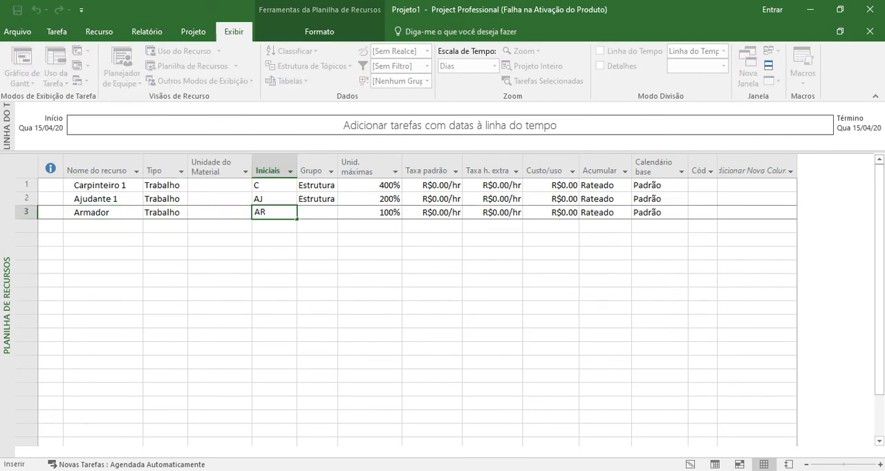
{"action": "key", "text": "Return"}
{"action": "key", "text": "Up"}
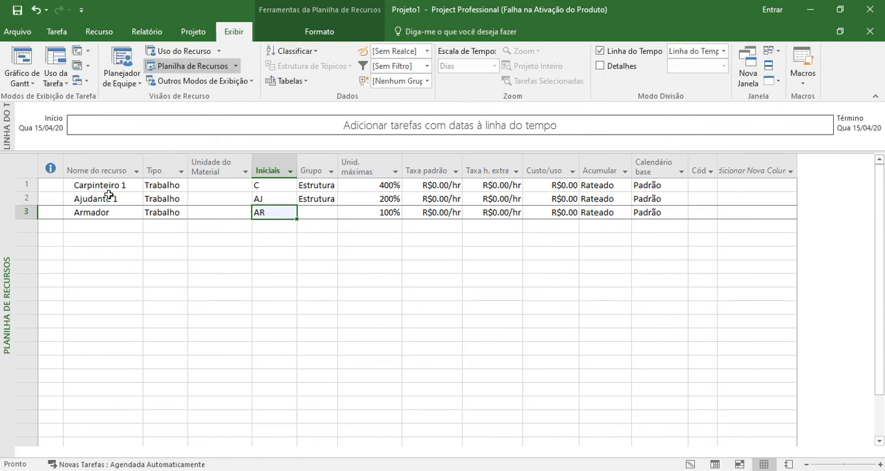
- Assign Armador to the group Estrutura and set its maximum units to 200%
{"action": "key", "text": "Right"}
{"action": "type", "text": "E"}
{"action": "key", "text": "Tab"}
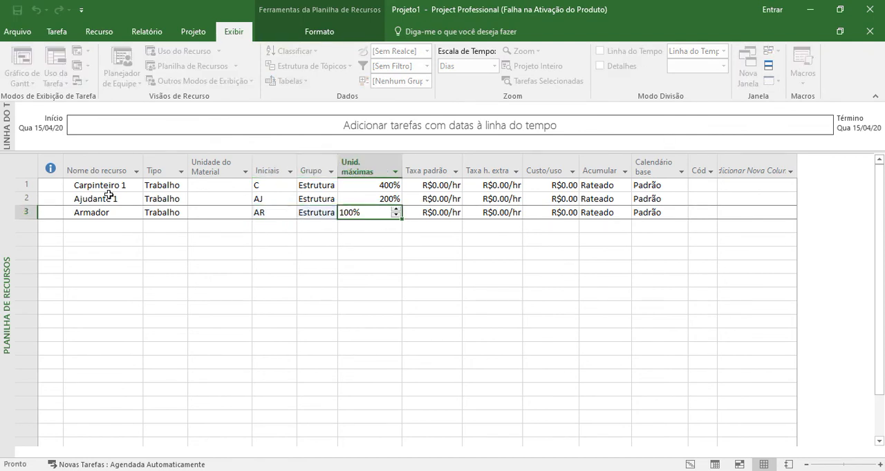
{"action": "type", "text": "100%"}
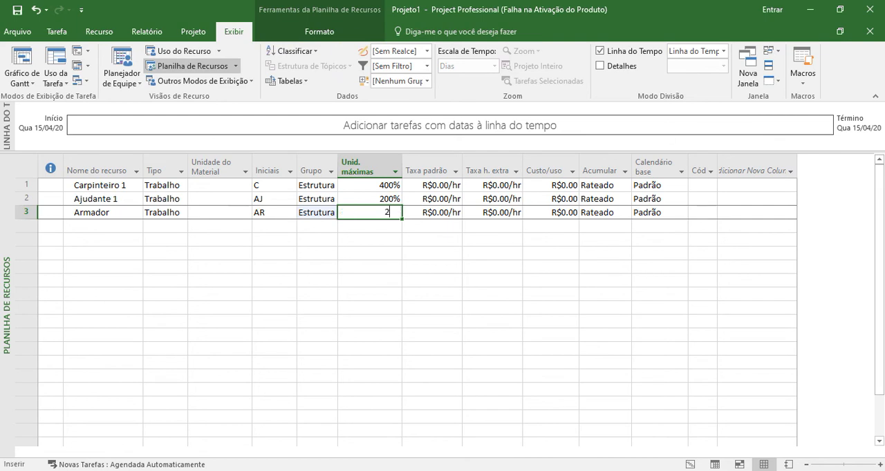
{"action": "key", "text": "Return"}
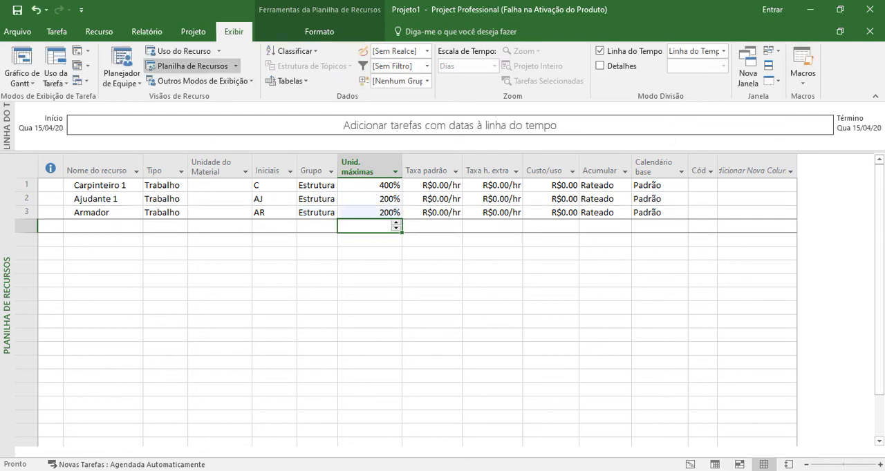
{"action": "key", "text": "Up"}
{"action": "key", "text": "Right"}
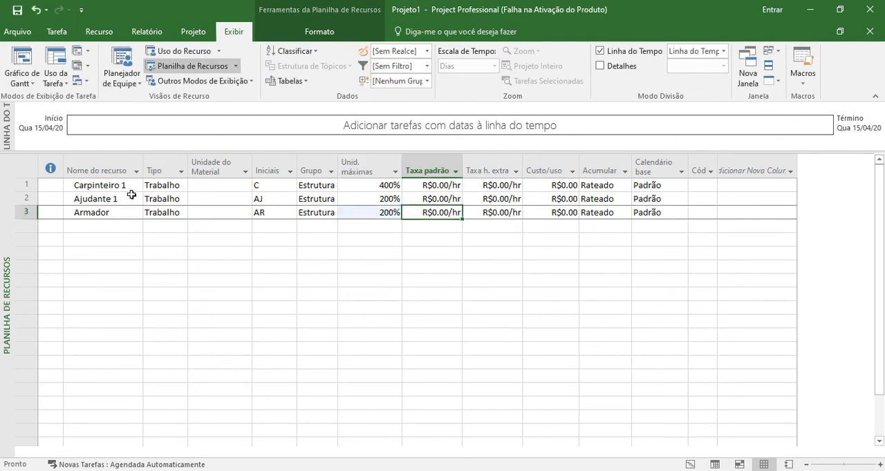
{"action": "left_click_drag", "start_coordinate": [414, 185], "coordinate": [478, 214]}
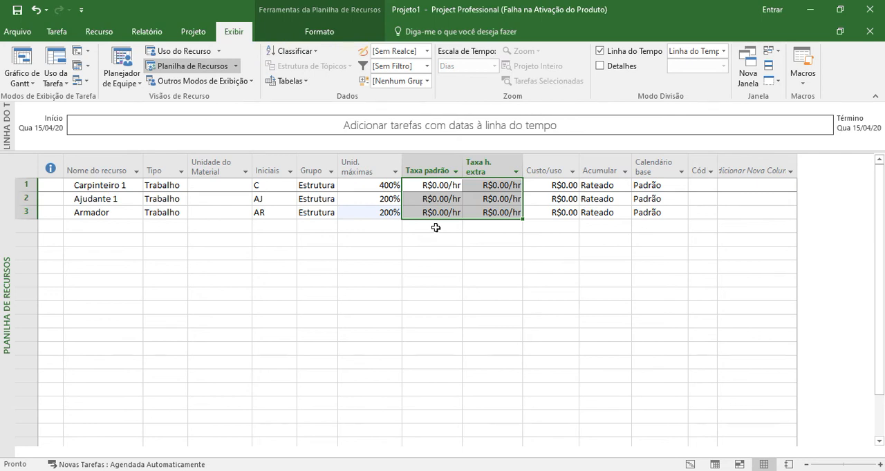
{"action": "left_click", "coordinate": [73, 225]}
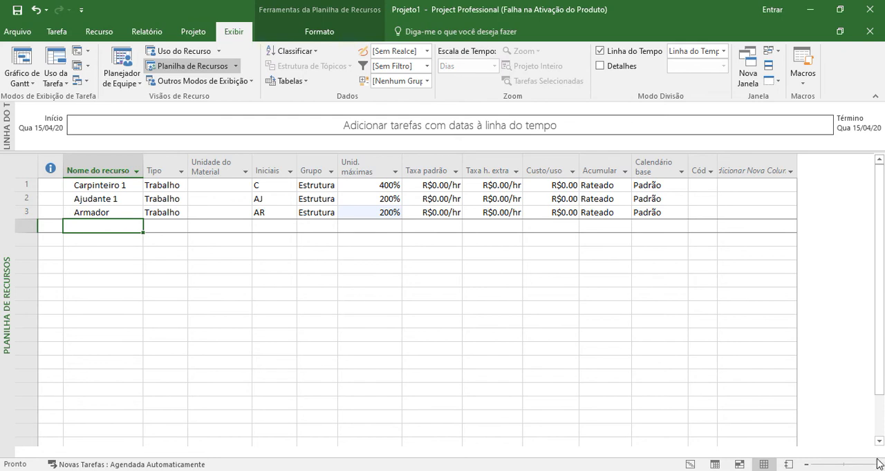
{"action": "left_click", "coordinate": [811, 464]}
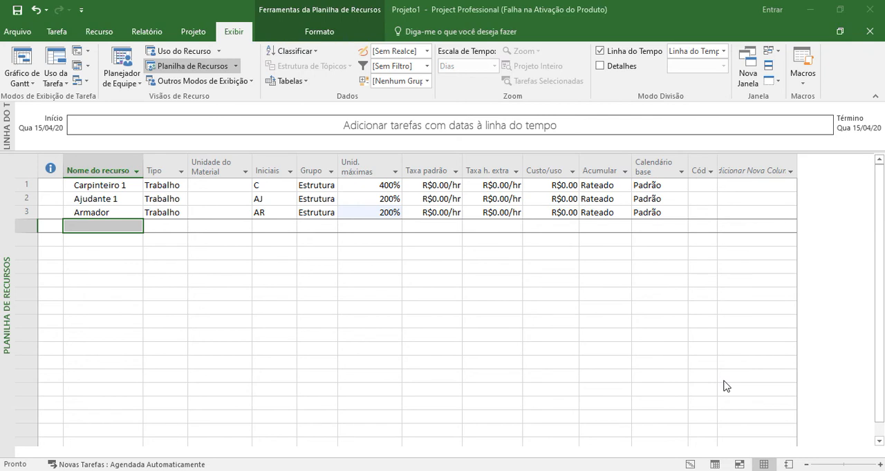
- Add a fourth resource named Pedreiro below Armador
{"action": "left_click", "coordinate": [128, 229]}
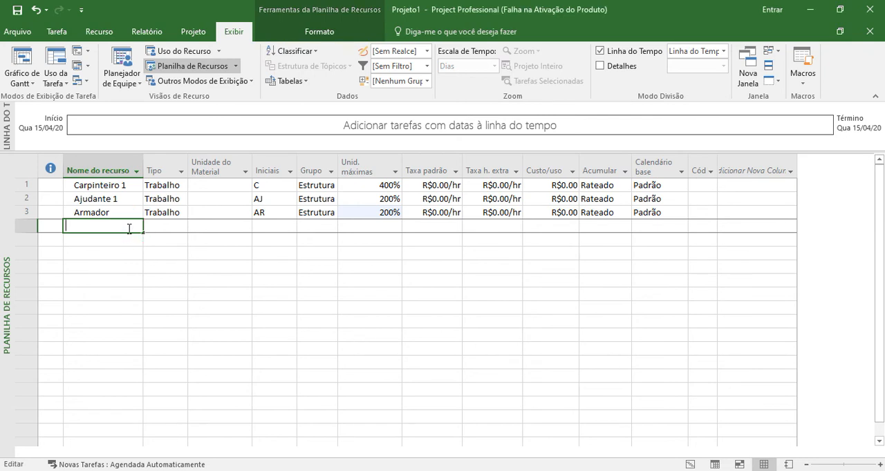
{"action": "type", "text": "Pedreiro"}
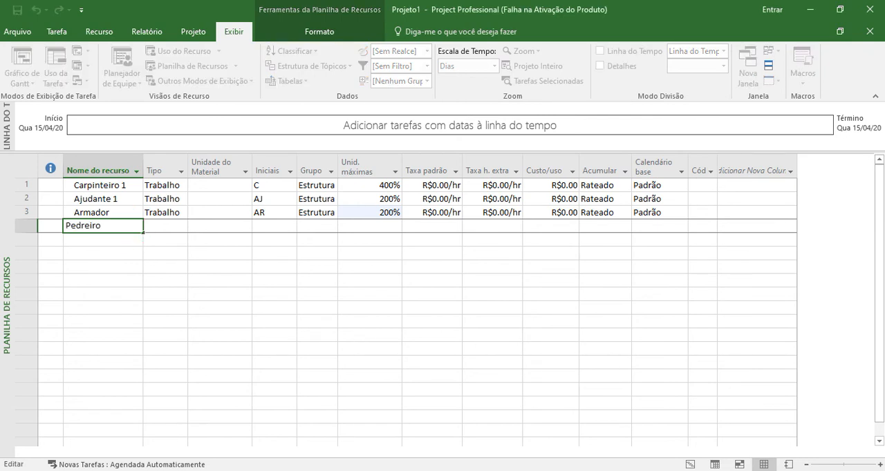
{"action": "key", "text": "Return"}
{"action": "left_click", "coordinate": [128, 228]}
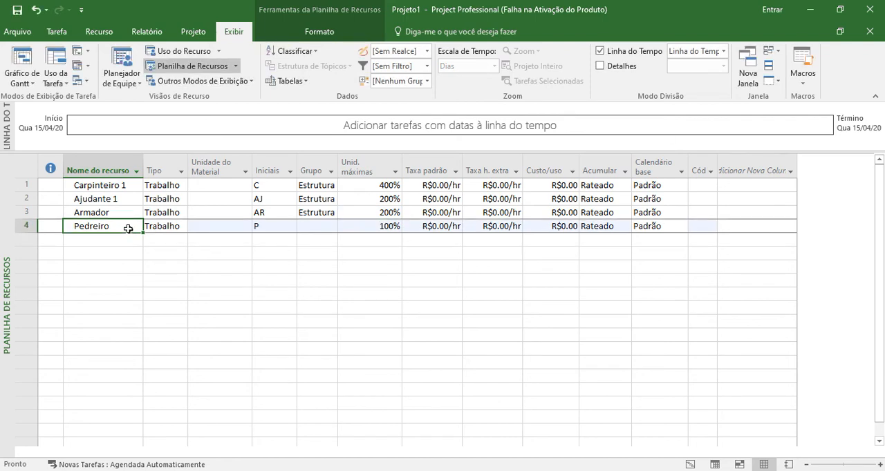
- Assign the Pedreiro resource to the group Alv. E Reboco
{"action": "key", "text": "Right"}
{"action": "key", "text": "Right"}
{"action": "key", "text": "Right"}
{"action": "key", "text": "Right"}
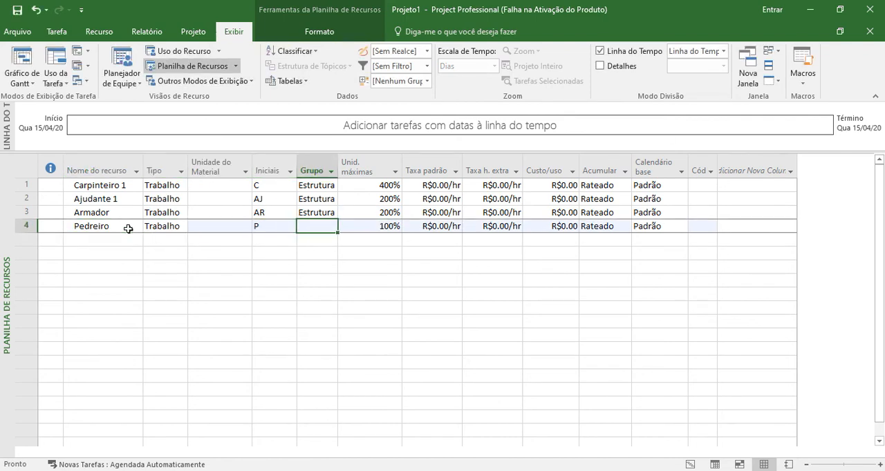
{"action": "type", "text": "Alv"}
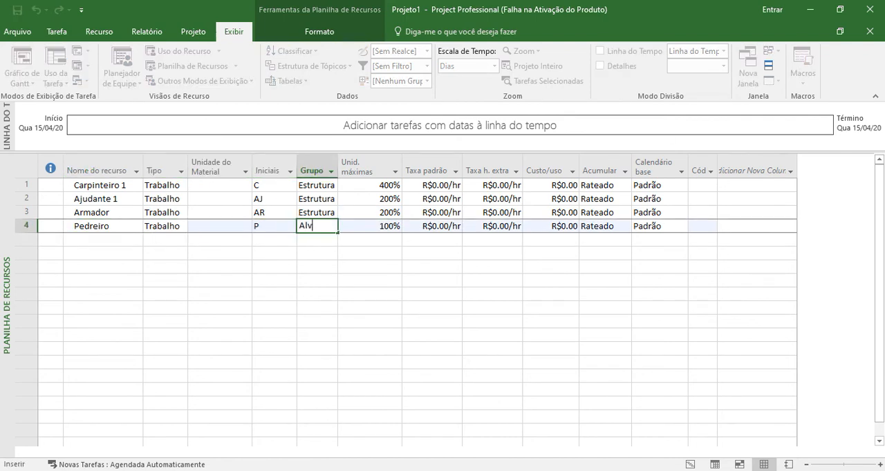
{"action": "type", "text": ". E Reboco"}
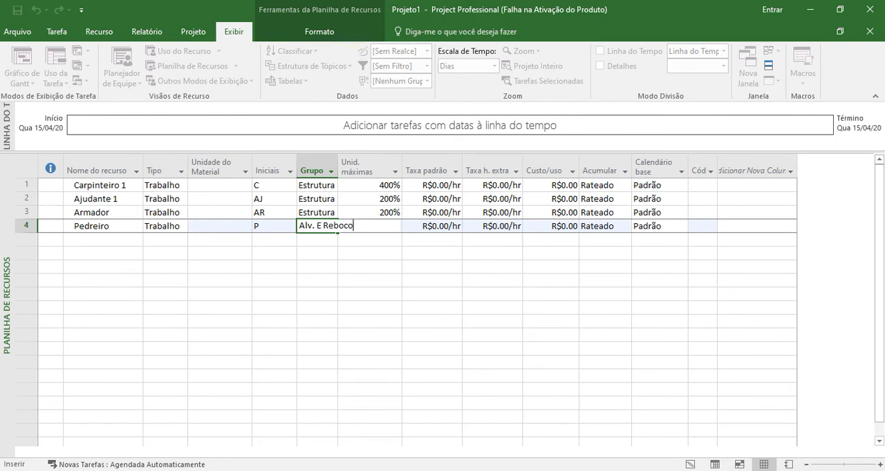
{"action": "key", "text": "Return"}
- Set the maximum units of Pedreiro to 300%
{"action": "left_click", "coordinate": [369, 227]}
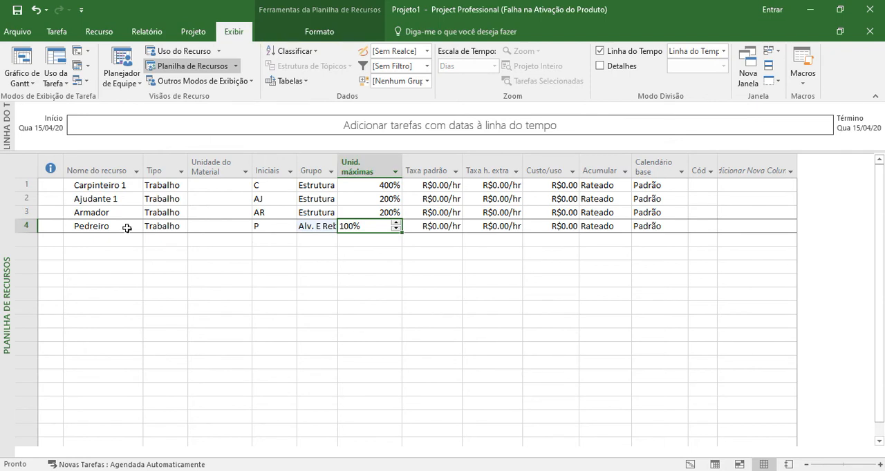
{"action": "type", "text": "300"}
{"action": "key", "text": "Return"}
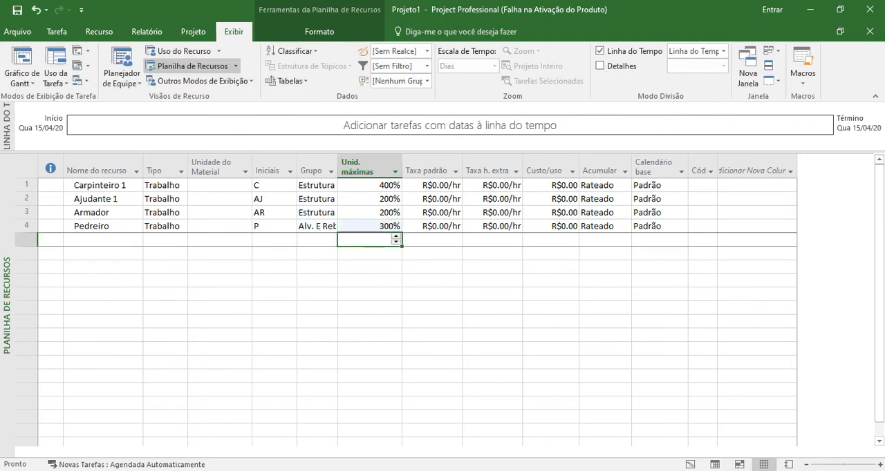
- Add a fifth resource named Ajudante 2 below Pedreiro
{"action": "key", "text": "Left"}
{"action": "key", "text": "Left"}
{"action": "key", "text": "Left"}
{"action": "key", "text": "Left"}
{"action": "key", "text": "Left"}
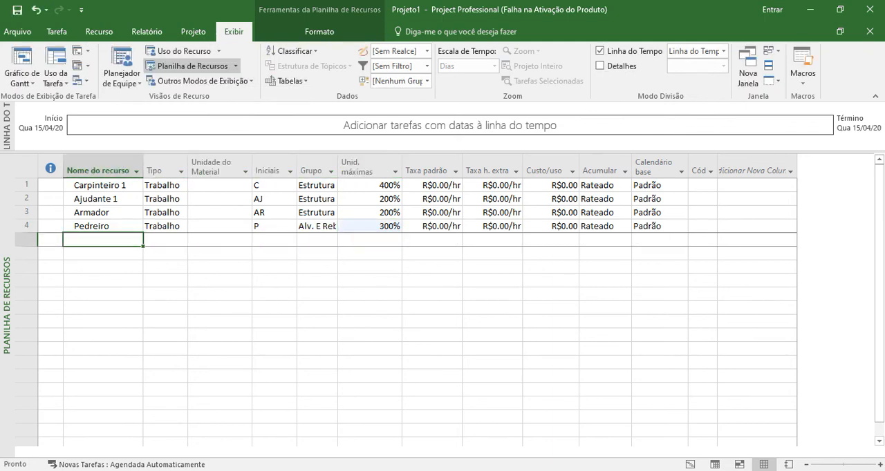
{"action": "type", "text": "Ajudan"}
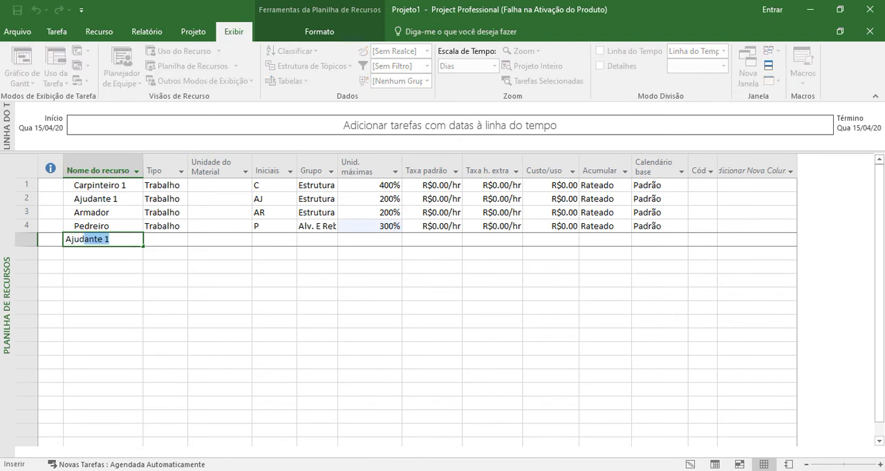
{"action": "type", "text": "te 2"}
{"action": "key", "text": "Return"}
{"action": "key", "text": "Up"}
- Assign the Ajudante 2 resource to the group Alv. E Reboco
{"action": "key", "text": "Right"}
{"action": "key", "text": "Right"}
{"action": "key", "text": "Right"}
{"action": "key", "text": "Right"}
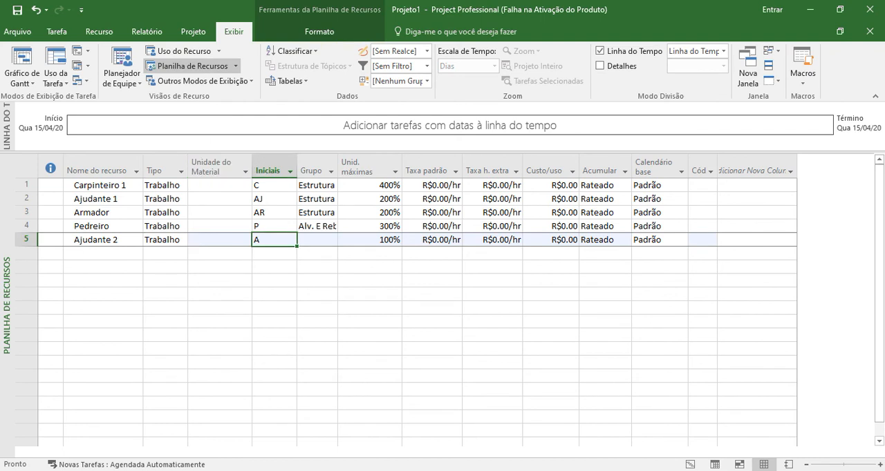
{"action": "type", "text": "Alv. E Reboco"}
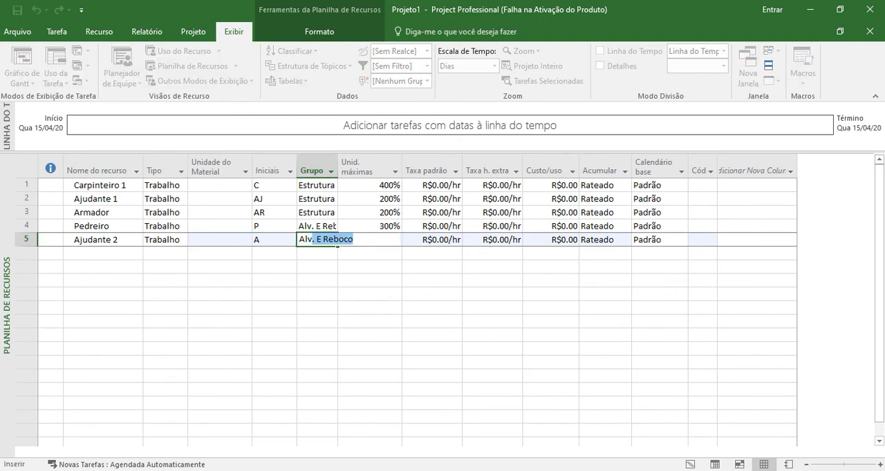
{"action": "key", "text": "Return"}
- Set the maximum units of Ajudante 2 to 200%
{"action": "key", "text": "Right"}
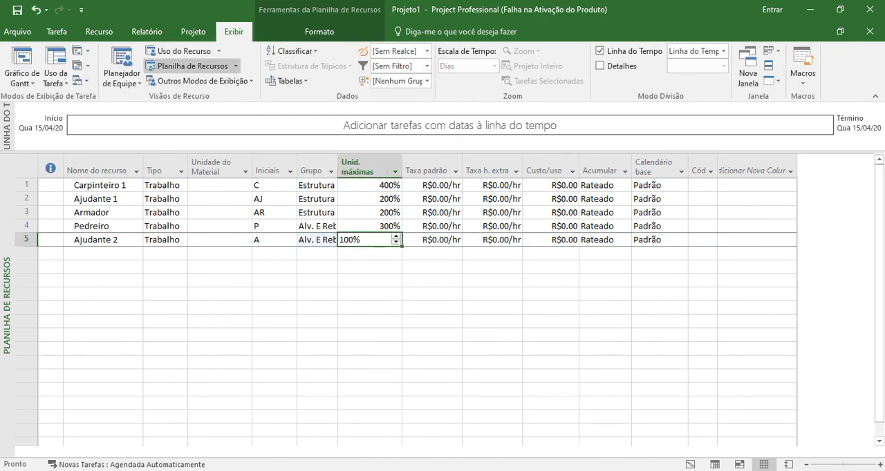
{"action": "type", "text": "2"}
{"action": "key", "text": "Return"}
{"action": "key", "text": "Up"}
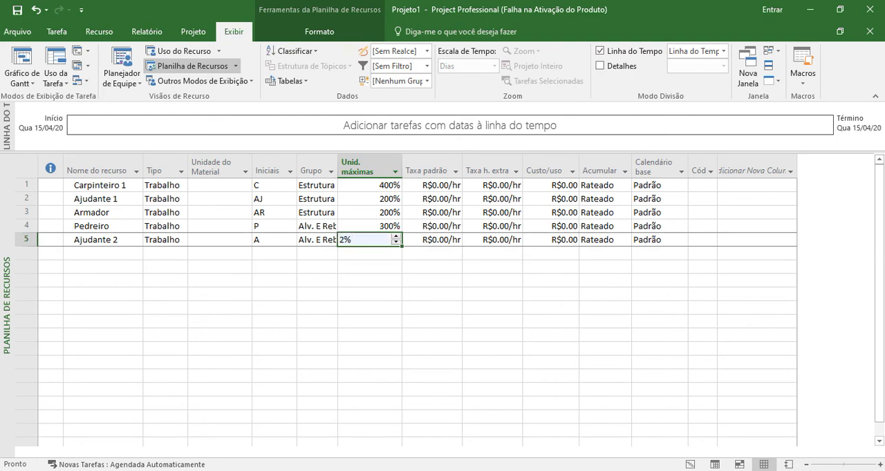
{"action": "type", "text": "200"}
{"action": "key", "text": "Return"}
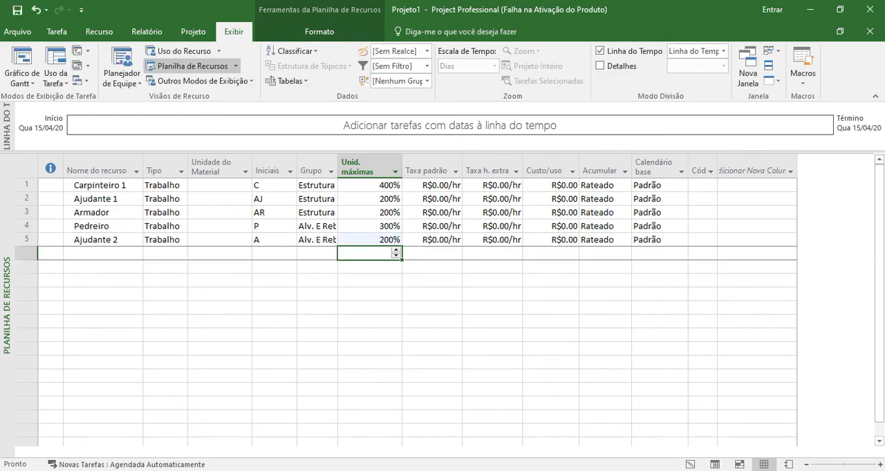
- Add a sixth resource named Carpinteiro 2 below Ajudante 2
{"action": "key", "text": "Left"}
{"action": "key", "text": "Left"}
{"action": "key", "text": "Left"}
{"action": "key", "text": "Left"}
{"action": "key", "text": "Left"}
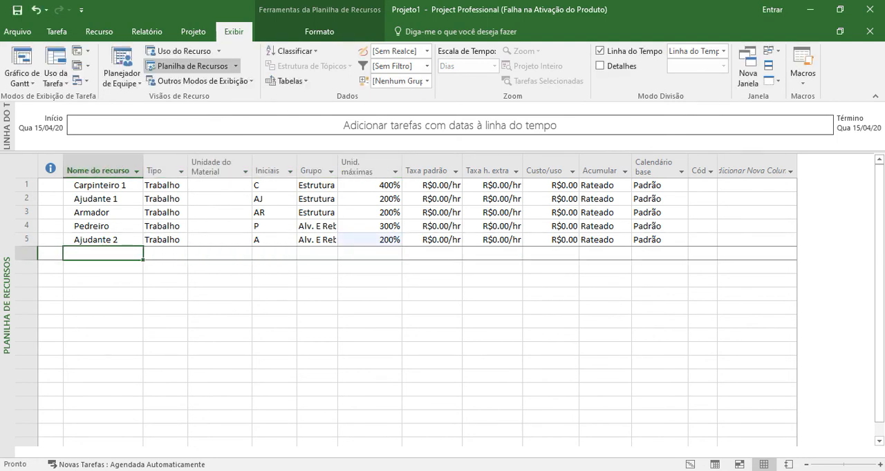
{"action": "type", "text": "Car"}
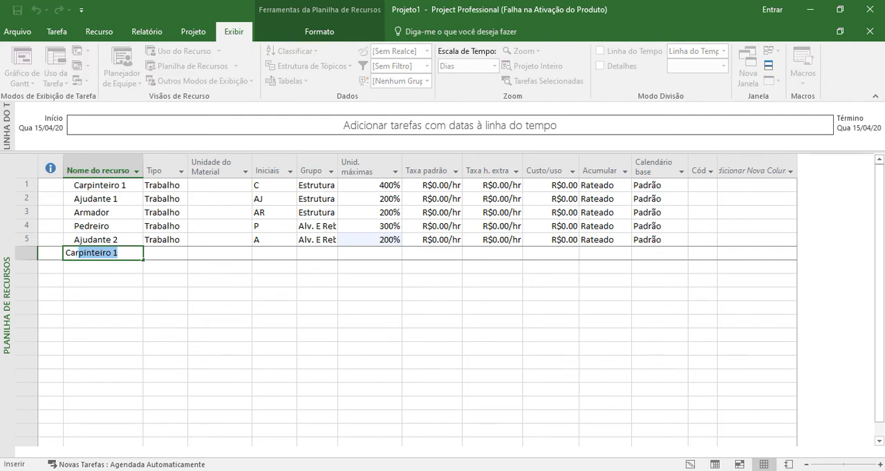
{"action": "type", "text": "pinteiro 2"}
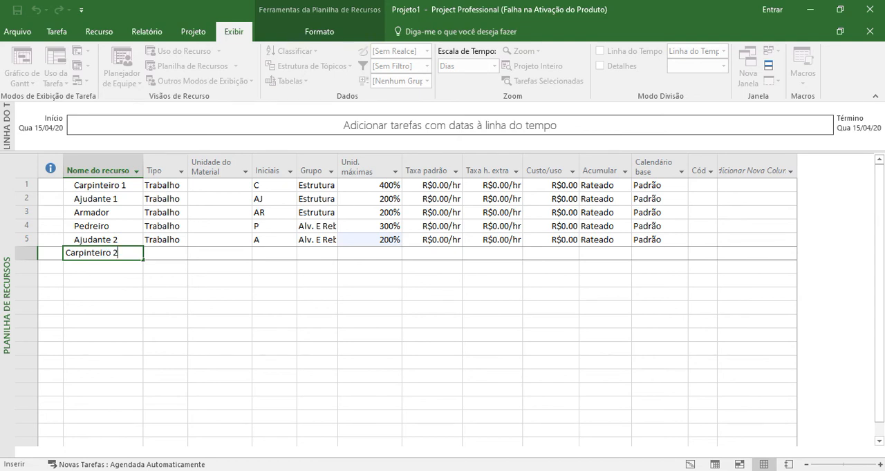
{"action": "key", "text": "Return"}
{"action": "key", "text": "Up"}
- Assign the Carpinteiro 2 resource to the group Cobertura
{"action": "key", "text": "Right"}
{"action": "key", "text": "Right"}
{"action": "key", "text": "Right"}
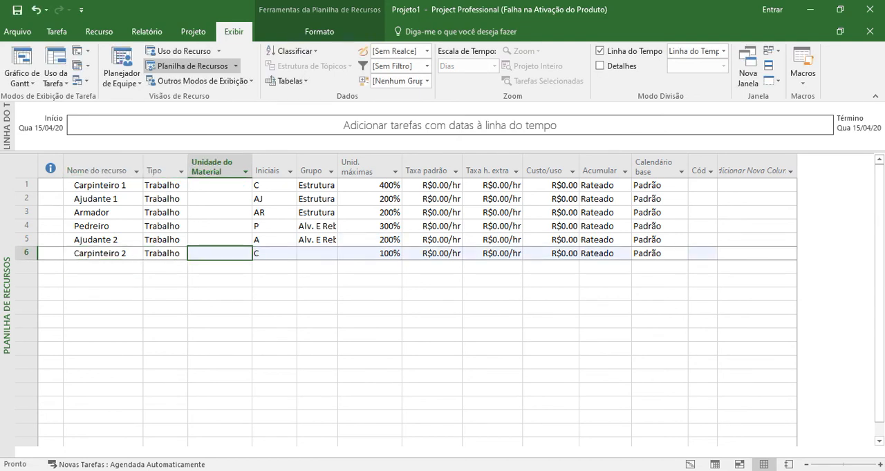
{"action": "key", "text": "Right"}
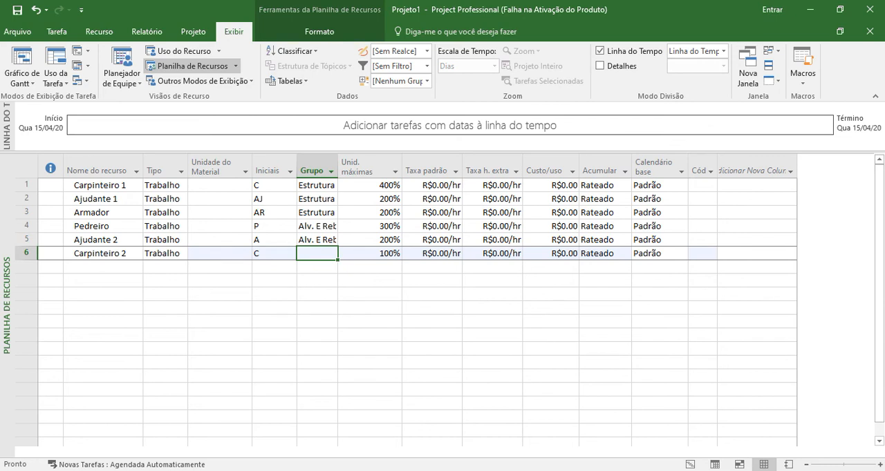
{"action": "type", "text": "Cobertura"}
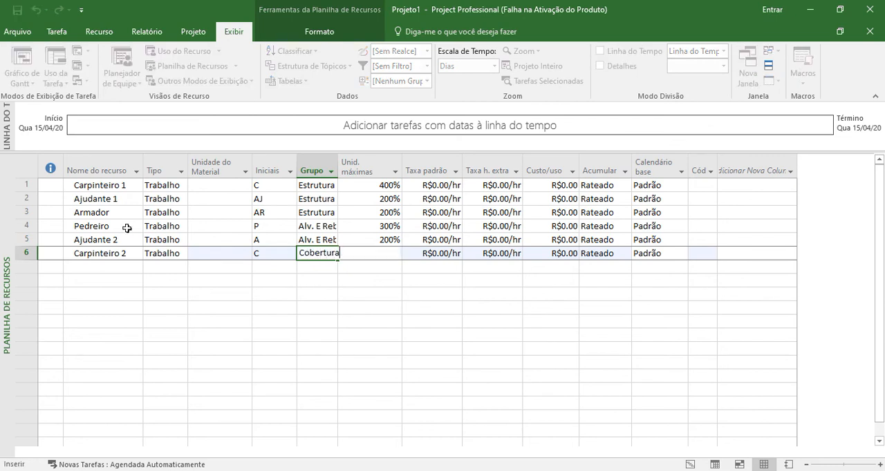
{"action": "key", "text": "Return"}
{"action": "key", "text": "Left"}
{"action": "key", "text": "Up"}
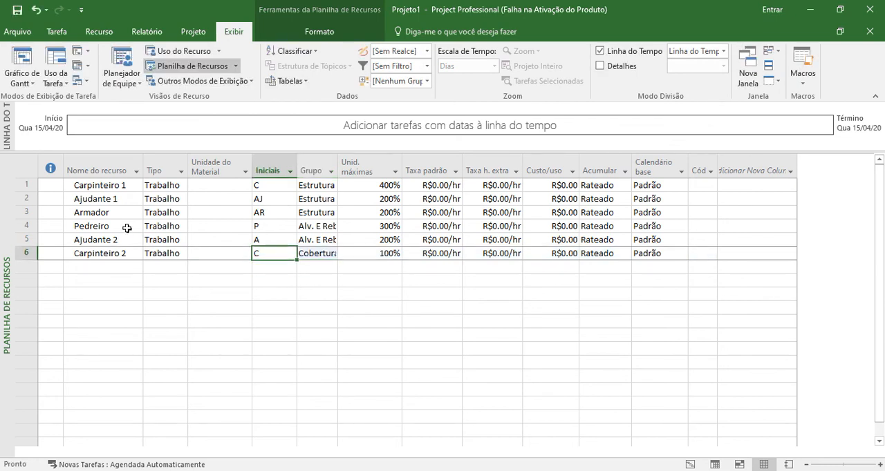
- Set the maximum units of Carpinteiro 2 to 200%
{"action": "key", "text": "Right"}
{"action": "key", "text": "Right"}
{"action": "type", "text": "200"}
{"action": "key", "text": "Return"}
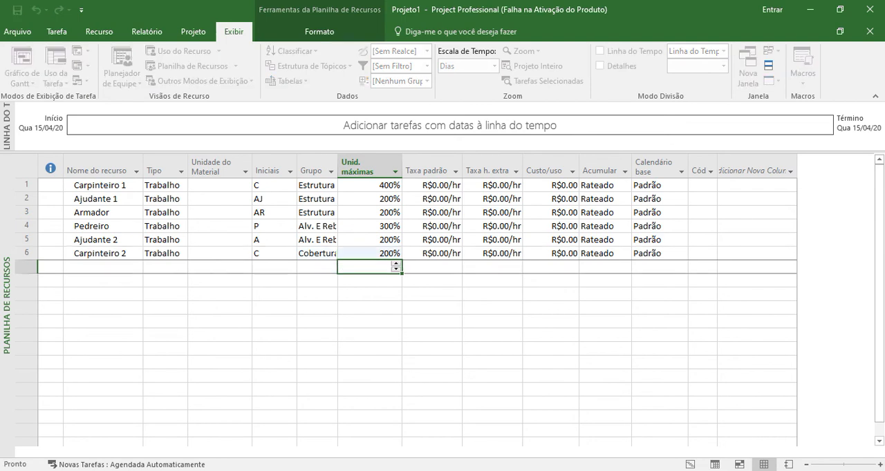
- Add a seventh resource named Ajudante 3 below Carpinteiro 2
{"action": "key", "text": "Left"}
{"action": "key", "text": "Left"}
{"action": "key", "text": "Left"}
{"action": "key", "text": "Left"}
{"action": "key", "text": "Left"}
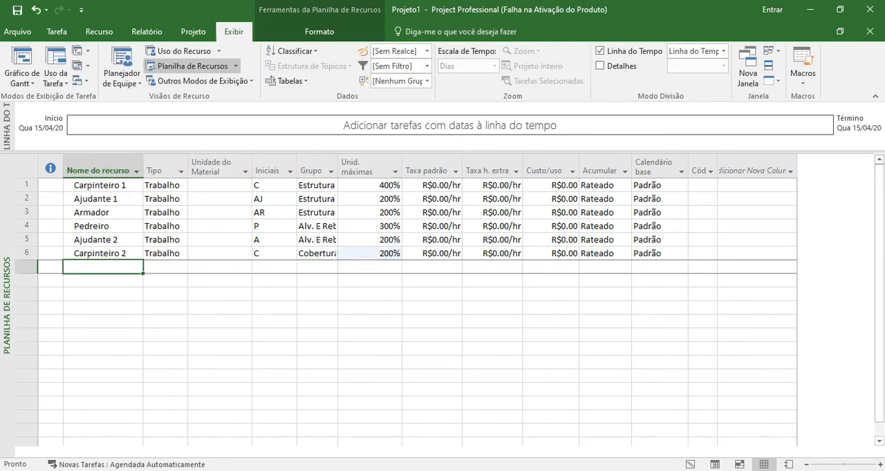
{"action": "type", "text": "Ajudan"}
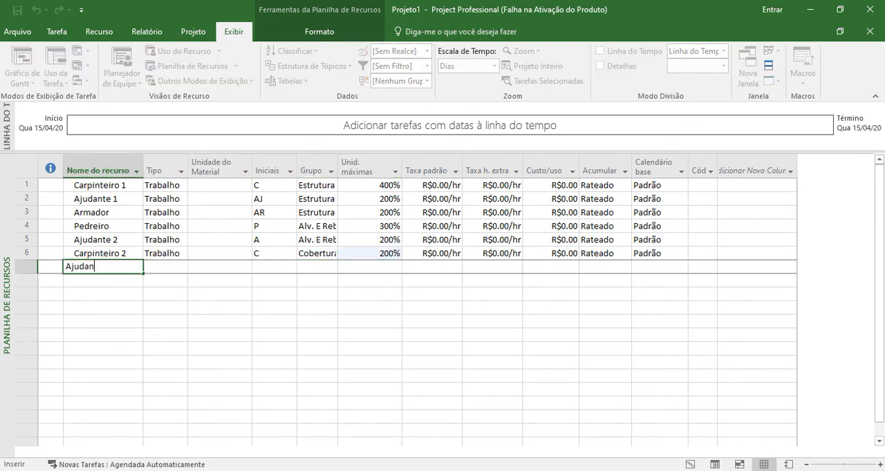
{"action": "type", "text": "te 3"}
{"action": "key", "text": "Return"}
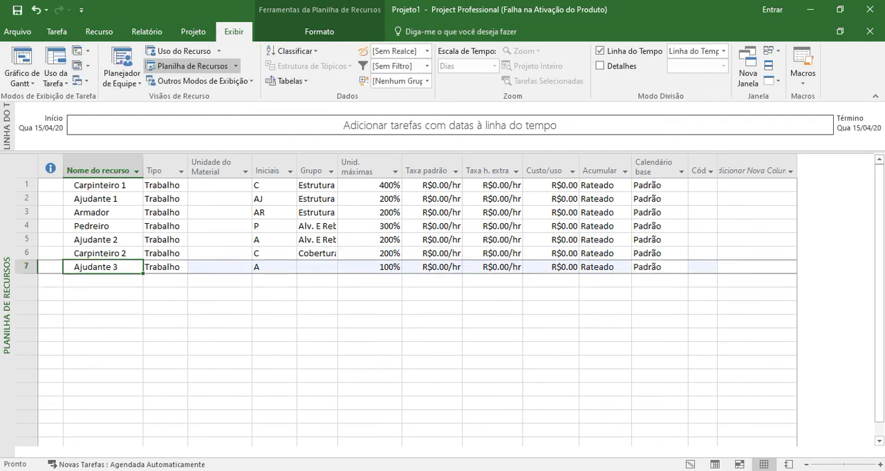
- Assign the Ajudante 3 resource to the group Cobertura
{"action": "key", "text": "Tab"}
{"action": "key", "text": "Tab"}
{"action": "key", "text": "Tab"}
{"action": "key", "text": "Tab"}
{"action": "type", "text": "Co"}
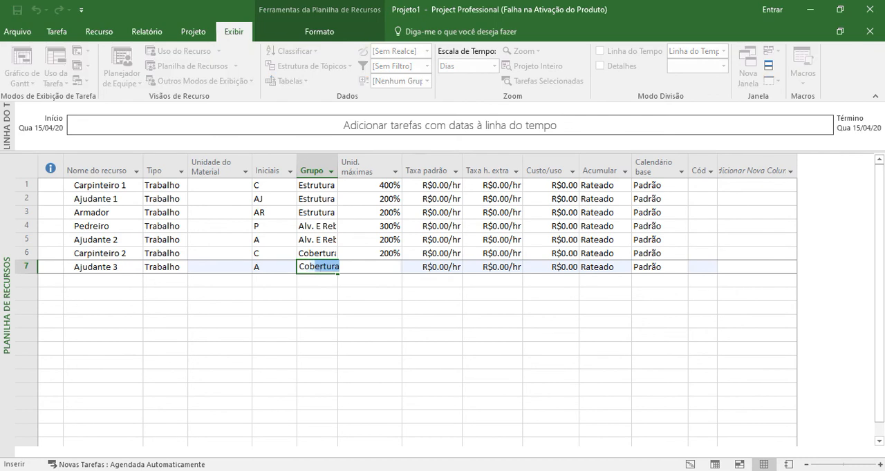
{"action": "key", "text": "Return"}
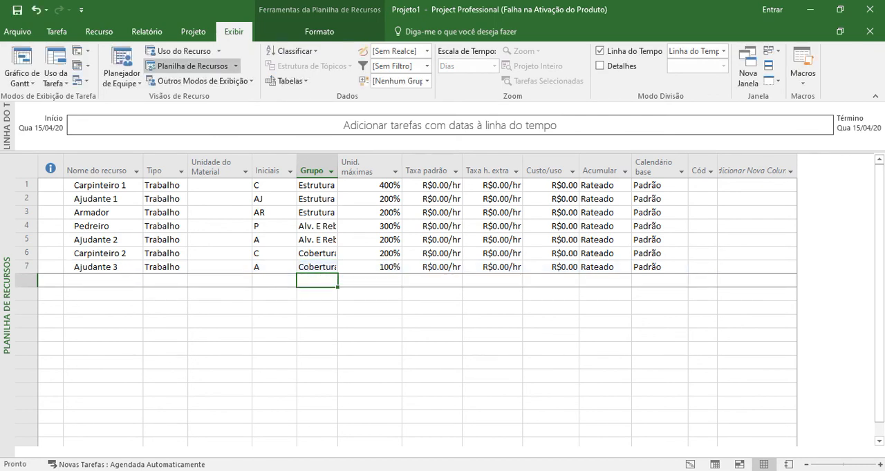
{"action": "key", "text": "Left"}
{"action": "key", "text": "Left"}
{"action": "key", "text": "Left"}
{"action": "key", "text": "Left"}
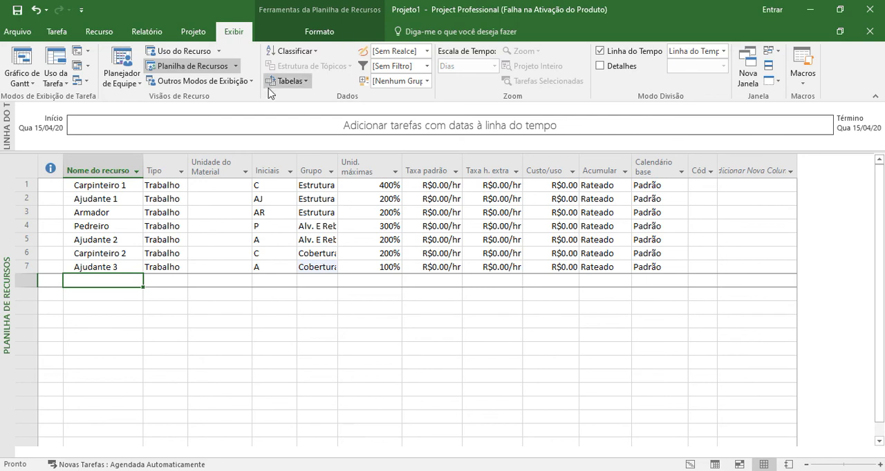
{"action": "left_click", "coordinate": [358, 184]}
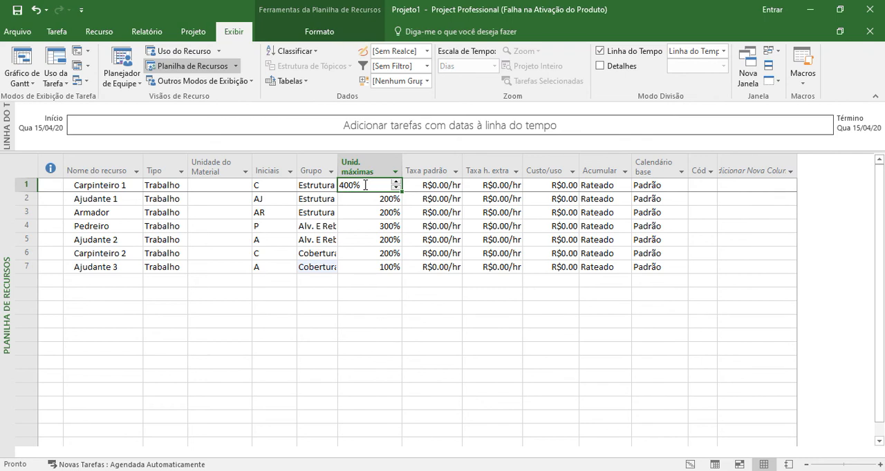
{"action": "key", "text": "Down"}
{"action": "key", "text": "Down"}
{"action": "key", "text": "Down"}
{"action": "key", "text": "Down"}
{"action": "key", "text": "Down"}
{"action": "key", "text": "Down"}
{"action": "key", "text": "Down"}
{"action": "key", "text": "Left"}
{"action": "key", "text": "Left"}
{"action": "key", "text": "Left"}
{"action": "key", "text": "Left"}
{"action": "key", "text": "Left"}
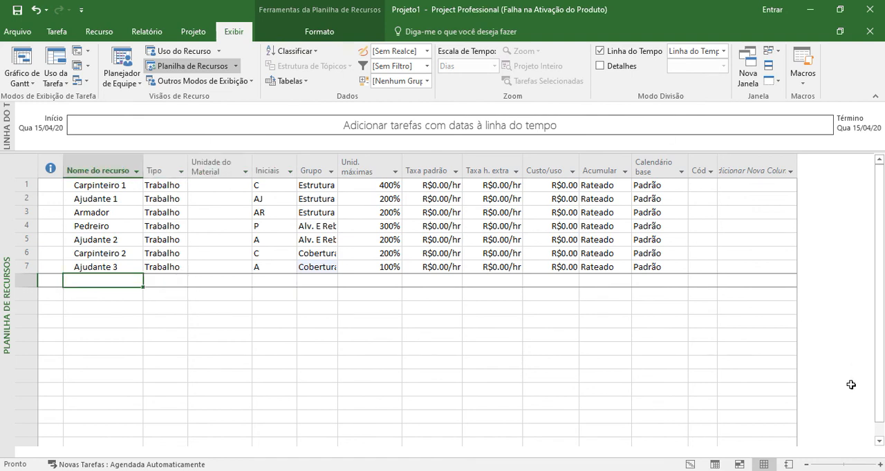
{"action": "left_click", "coordinate": [812, 461]}
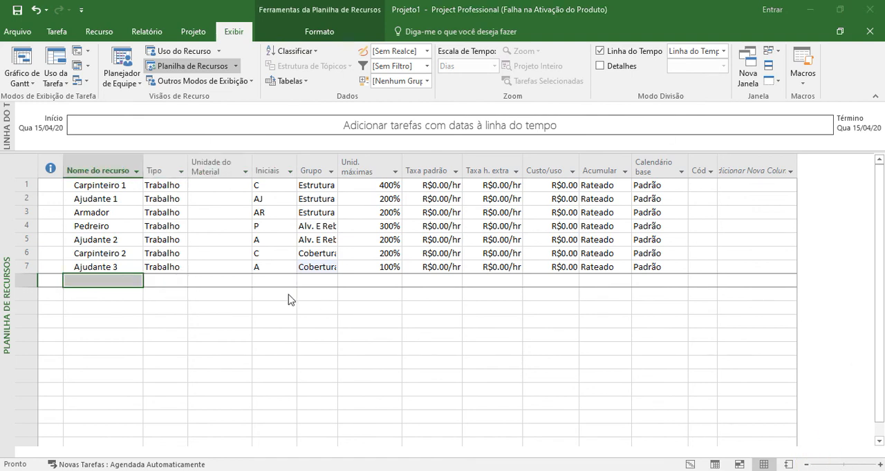
- Add an eighth resource named Assentador below Ajudante 3
{"action": "left_click", "coordinate": [119, 282]}
{"action": "type", "text": "Assen"}
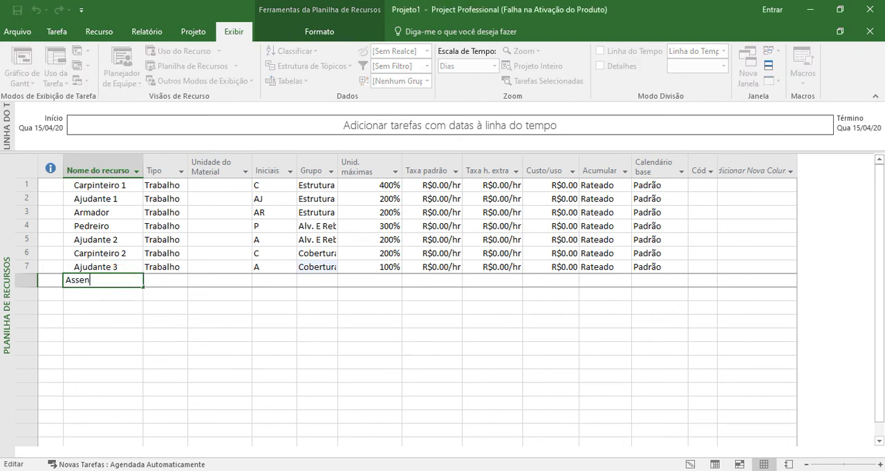
{"action": "type", "text": "tador"}
{"action": "key", "text": "Return"}
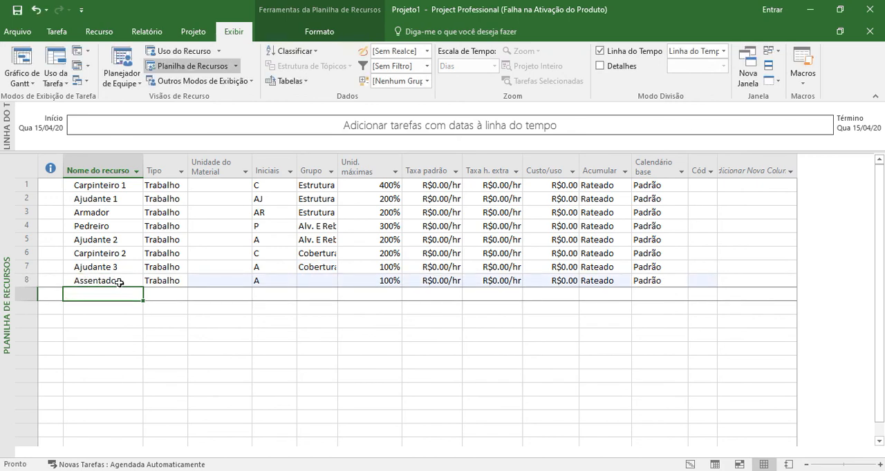
- Set the initials of the Assentador resource to AS
{"action": "key", "text": "Up"}
{"action": "key", "text": "Right"}
{"action": "key", "text": "Right"}
{"action": "key", "text": "Right"}
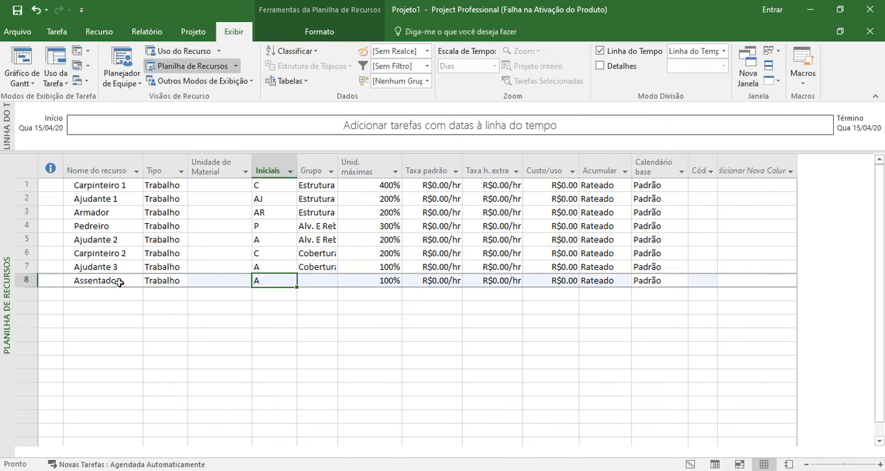
{"action": "type", "text": "AS"}
{"action": "key", "text": "Return"}
- Change the initials of the Ajudante 3 resource to AJ
{"action": "key", "text": "Up"}
{"action": "key", "text": "Up"}
{"action": "type", "text": "AJ"}
{"action": "key", "text": "Return"}
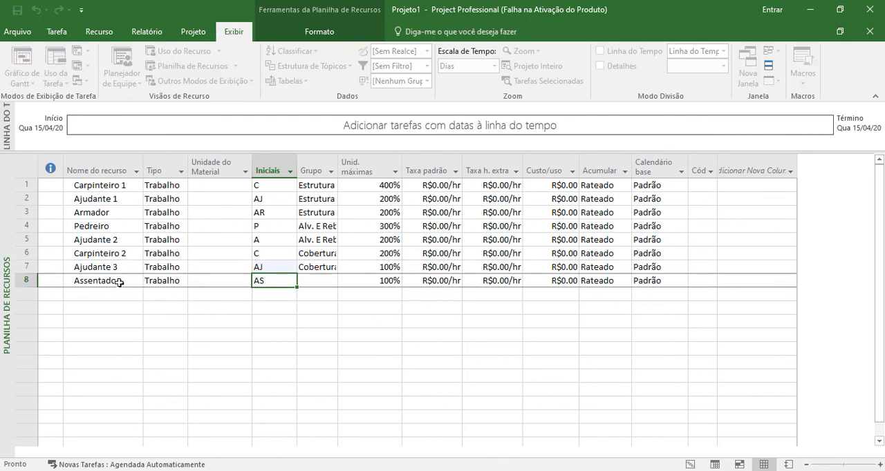
- Assign the Assentador resource to the group Revestimento
{"action": "key", "text": "Right"}
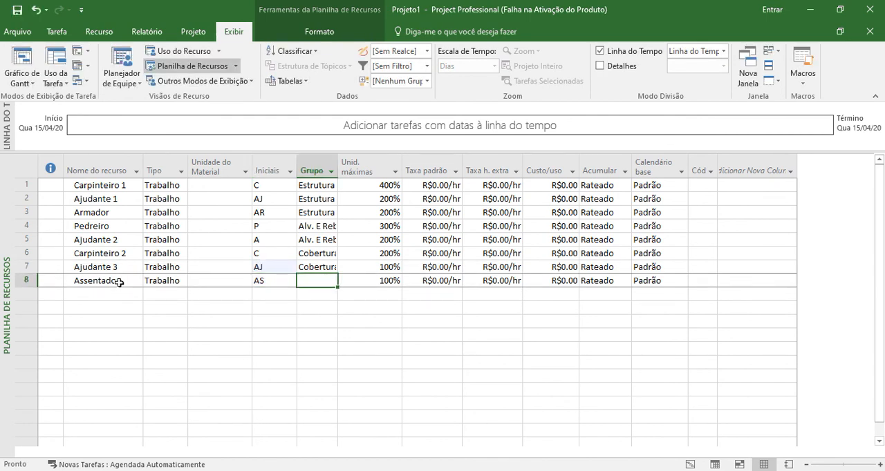
{"action": "type", "text": "Reves"}
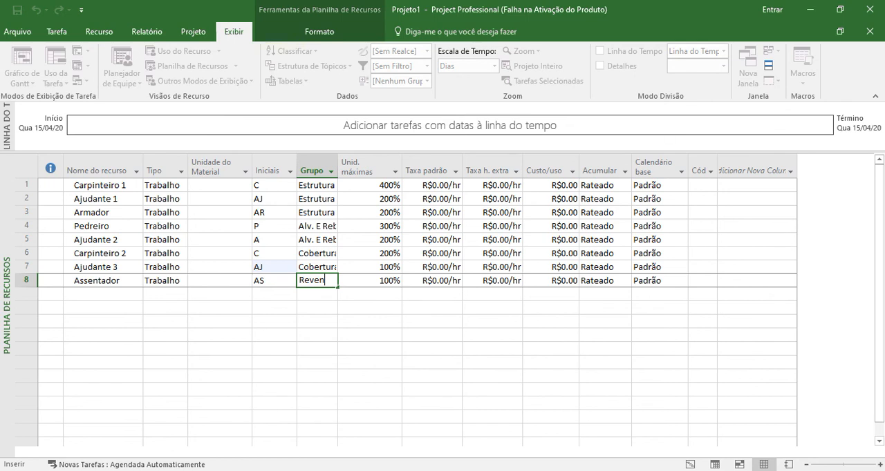
{"action": "type", "text": "timento"}
{"action": "key", "text": "Return"}
- Add a ninth resource named Gesseiro below Assentador
{"action": "key", "text": "Left"}
{"action": "key", "text": "Left"}
{"action": "key", "text": "Left"}
{"action": "key", "text": "Left"}
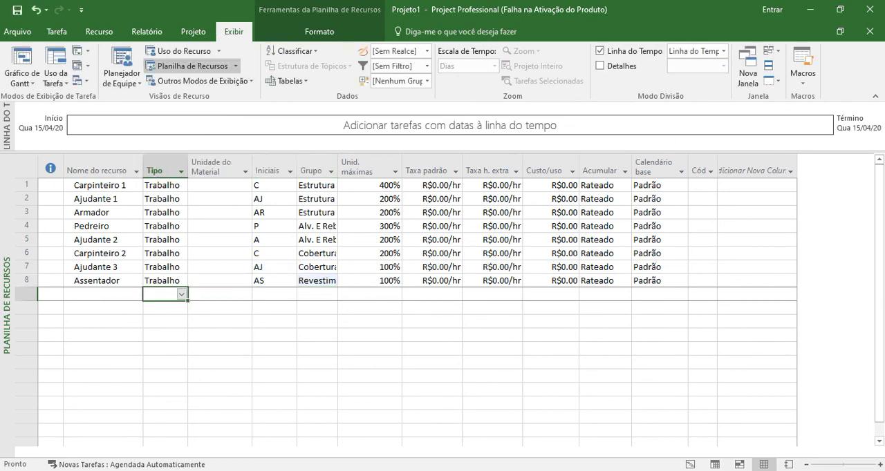
{"action": "type", "text": "Ges"}
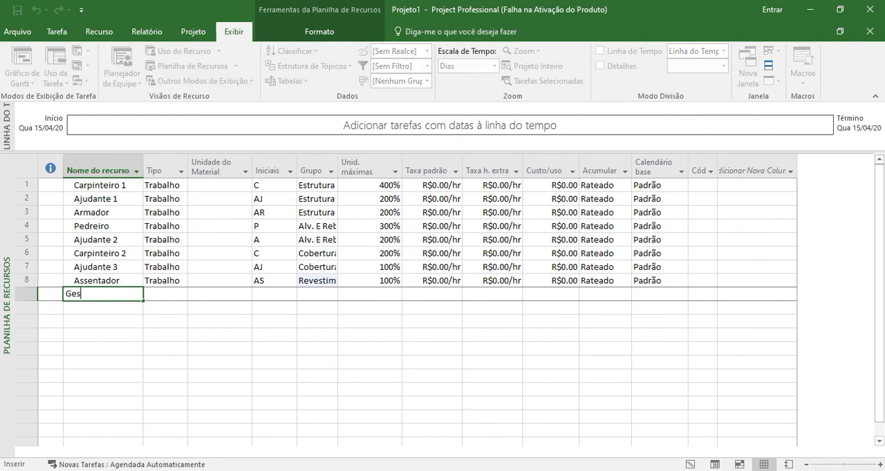
{"action": "type", "text": "seiro"}
{"action": "key", "text": "Return"}
- Assign the Gesseiro resource to the group Gesso
{"action": "key", "text": "Right"}
{"action": "key", "text": "Right"}
{"action": "key", "text": "Right"}
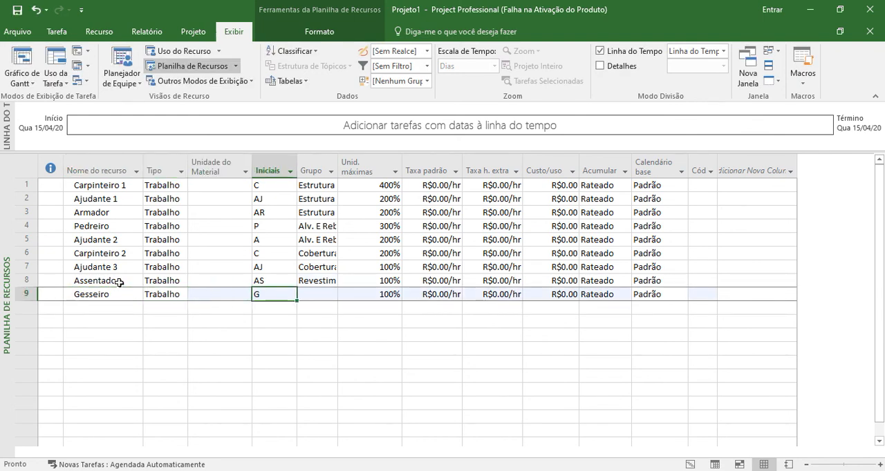
{"action": "key", "text": "Right"}
{"action": "type", "text": "Gesso"}
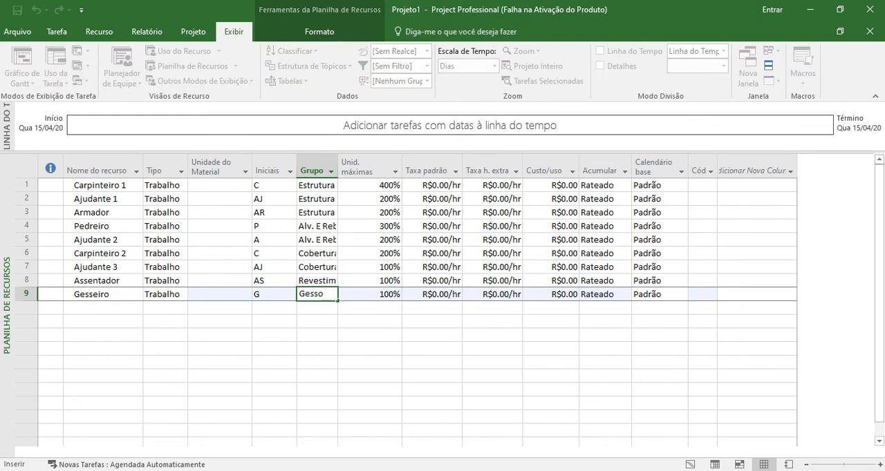
{"action": "key", "text": "Return"}
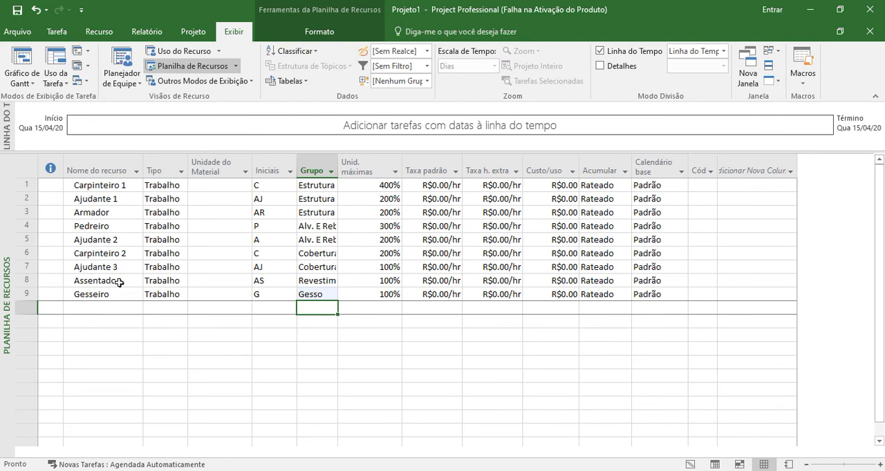
- Add a tenth resource named Encanador below Gesseiro
{"action": "key", "text": "Left"}
{"action": "key", "text": "Left"}
{"action": "key", "text": "Left"}
{"action": "key", "text": "Left"}
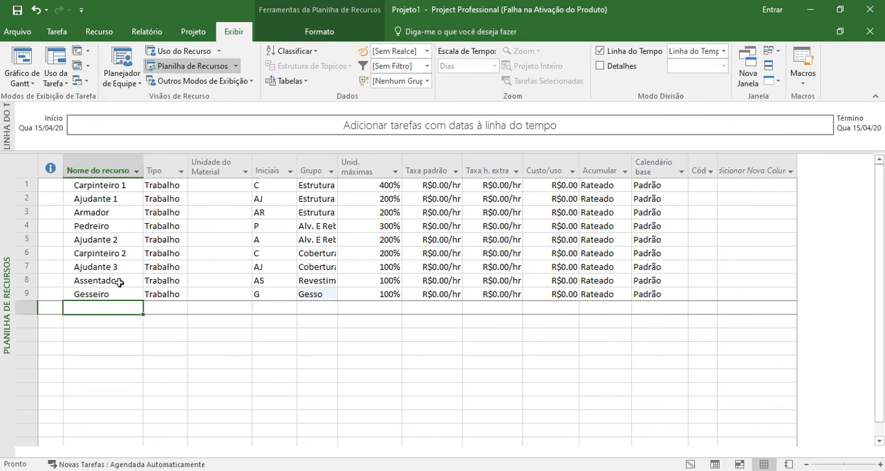
{"action": "type", "text": "En"}
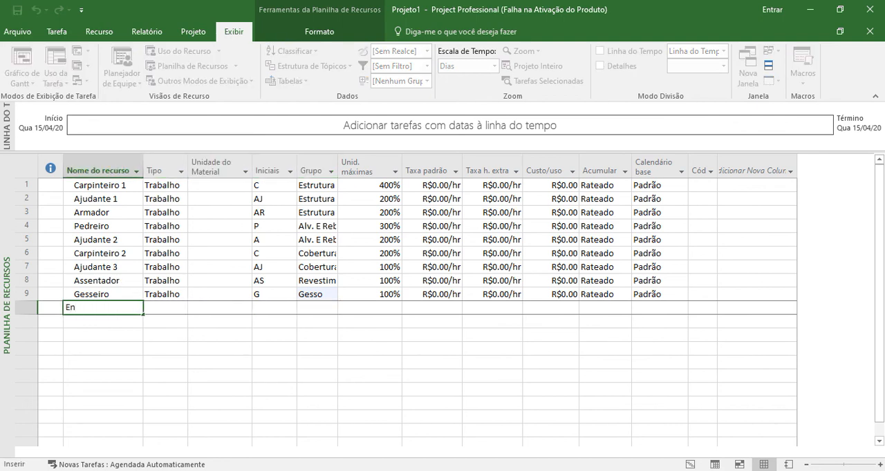
{"action": "type", "text": "canador"}
{"action": "key", "text": "Return"}
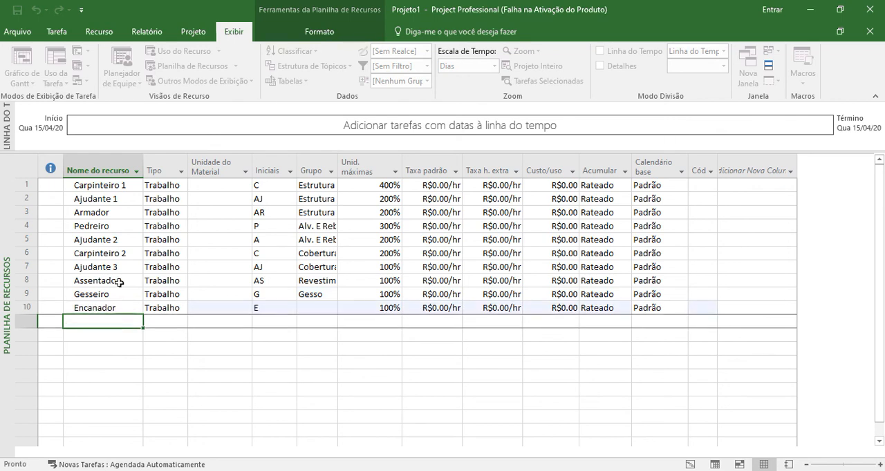
- Assign the Encanador resource to the group Inst. Hidrossanitárias
{"action": "key", "text": "Up"}
{"action": "key", "text": "Right"}
{"action": "key", "text": "Right"}
{"action": "key", "text": "Right"}
{"action": "key", "text": "Right"}
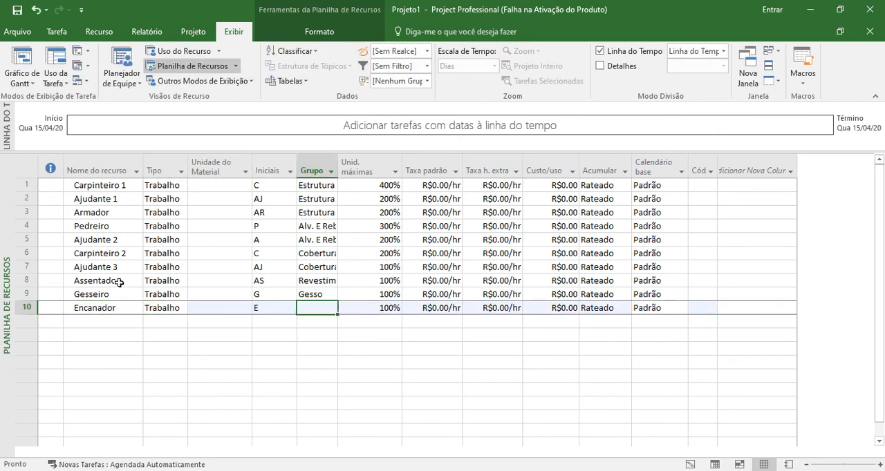
{"action": "type", "text": "Inst."}
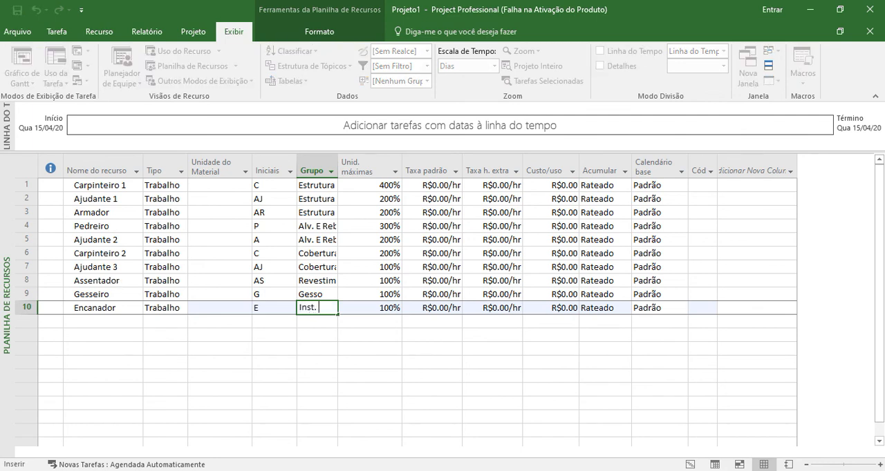
{"action": "type", "text": " Hidrossa"}
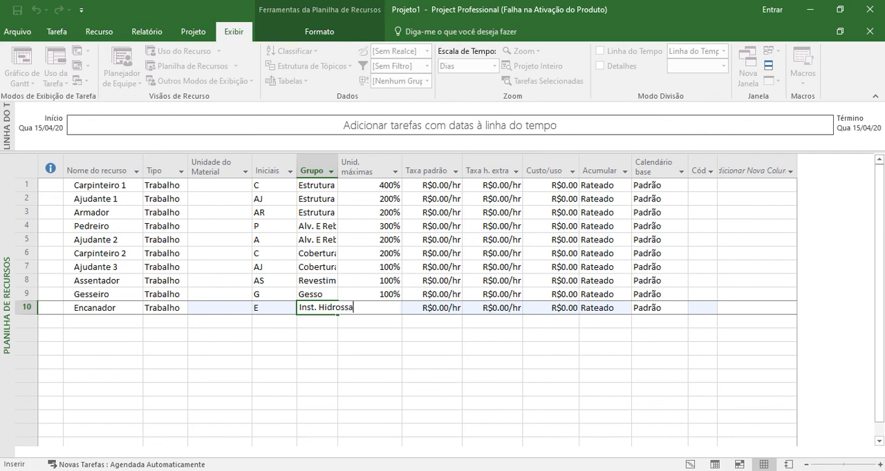
{"action": "type", "text": "nitário"}
{"action": "key", "text": "BackSpace"}
{"action": "type", "text": "as"}
{"action": "key", "text": "Return"}
- Set the maximum units of Encanador to 200%
{"action": "left_click", "coordinate": [369, 309]}
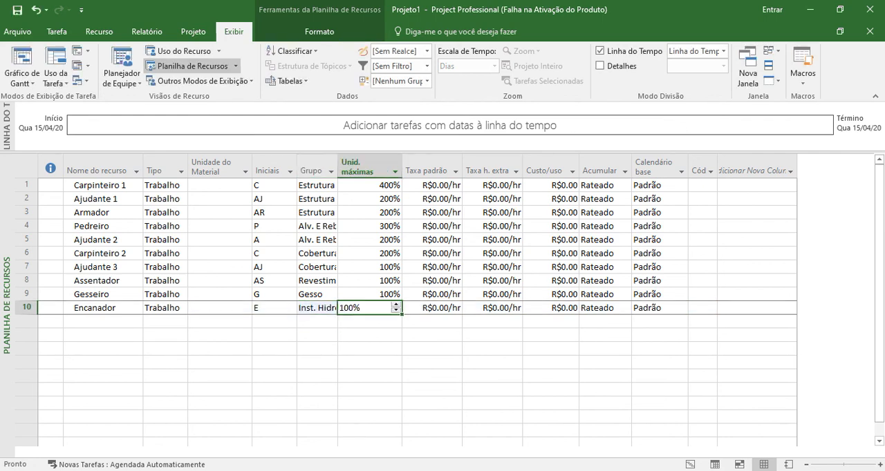
{"action": "type", "text": "200"}
{"action": "key", "text": "Return"}
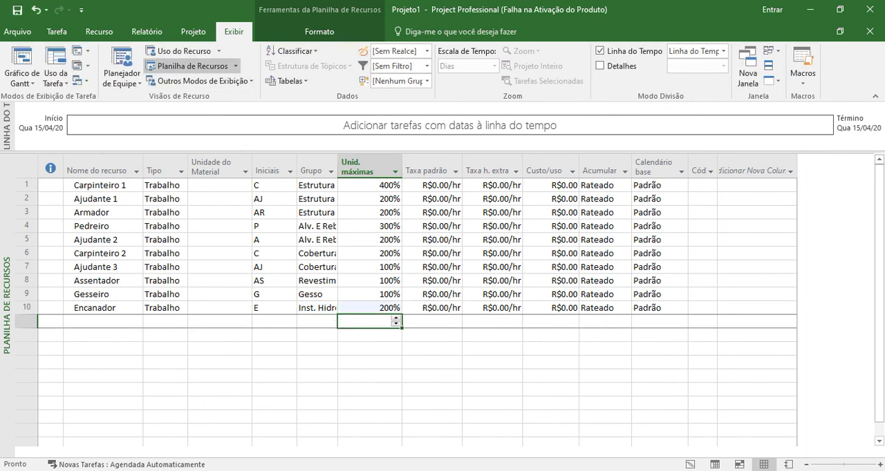
- Add an eleventh resource named Eletricista below Encanador
{"action": "key", "text": "Left"}
{"action": "key", "text": "Left"}
{"action": "key", "text": "Left"}
{"action": "key", "text": "Left"}
{"action": "key", "text": "Left"}
{"action": "type", "text": "Ele"}
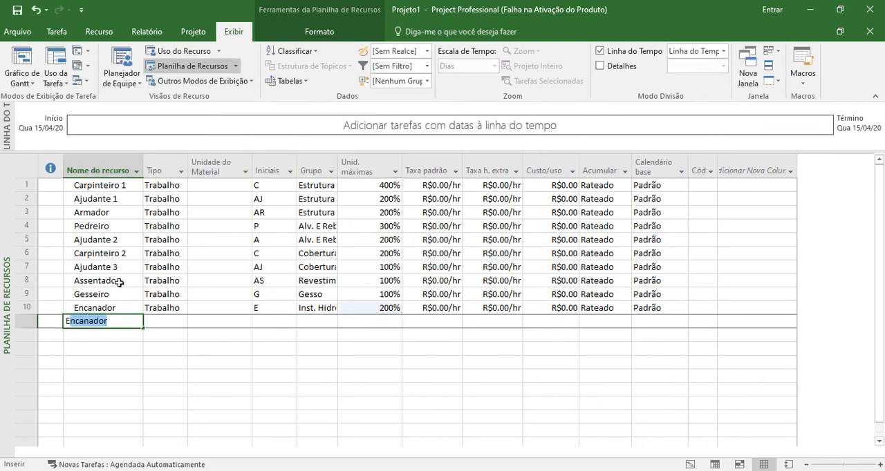
{"action": "type", "text": "tricista"}
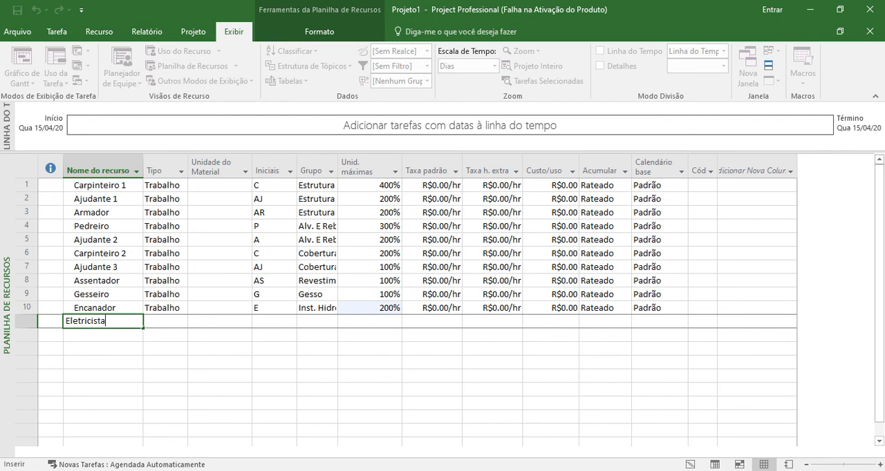
{"action": "key", "text": "Return"}
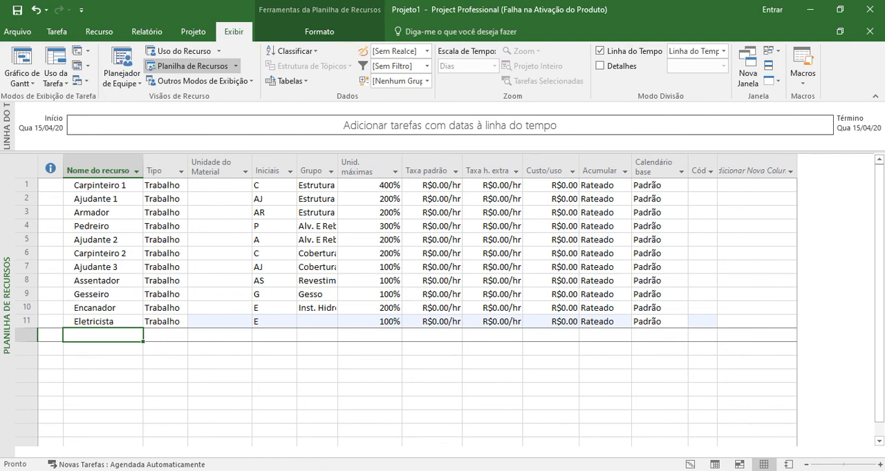
- Switch to the Ingazeiro 110 project and examine its Aplicador de Piso Laminado and Pintor resources
{"action": "left_click", "coordinate": [423, 450]}
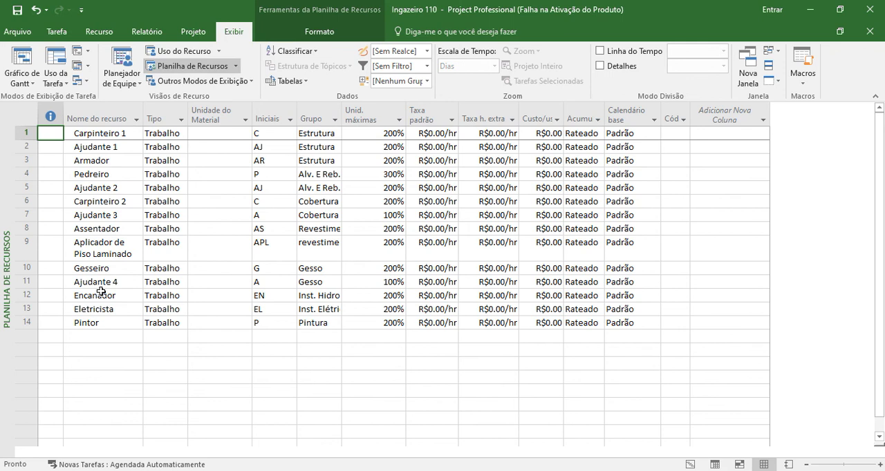
{"action": "left_click", "coordinate": [100, 246]}
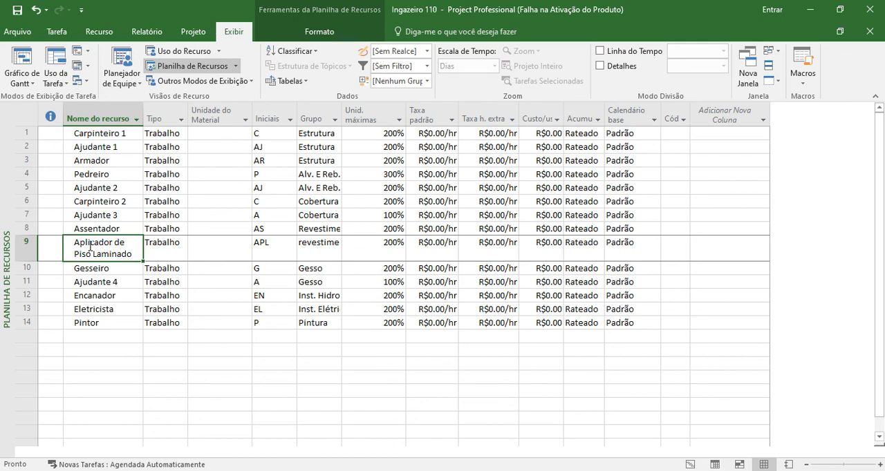
{"action": "left_click", "coordinate": [111, 322]}
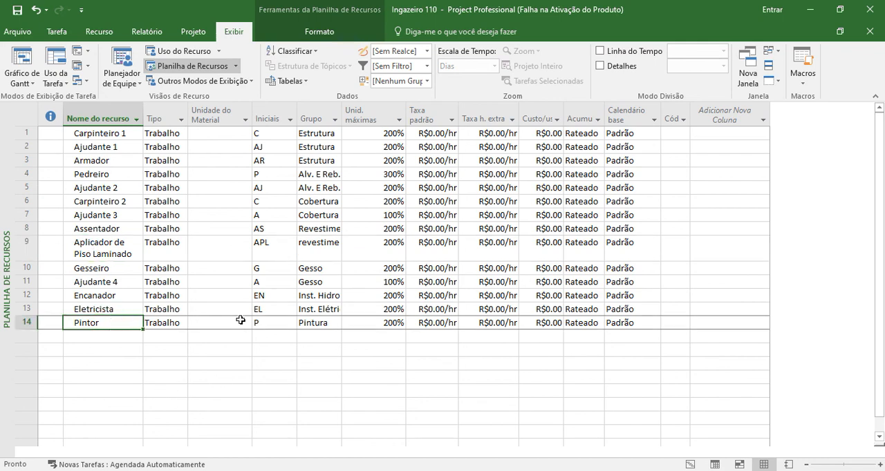